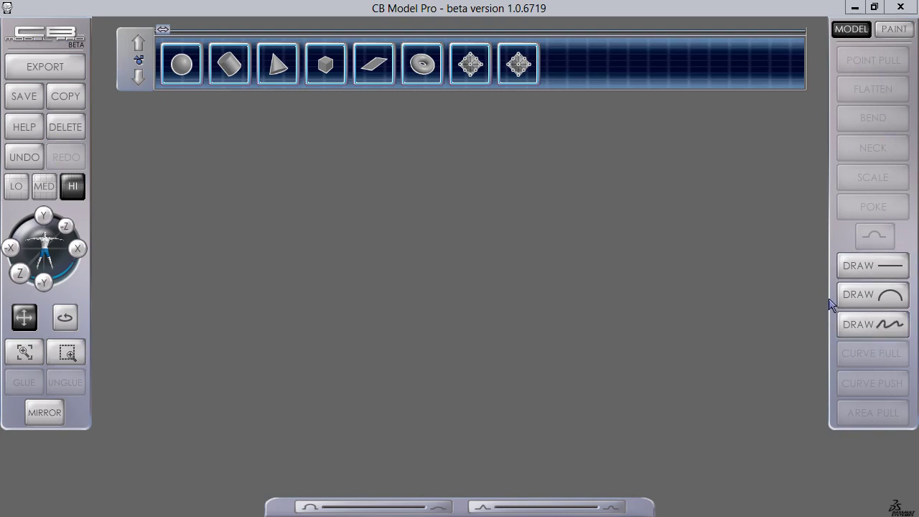
Add a sphere primitive to the empty scene and turn on mirror symmetry.
click(892, 30)
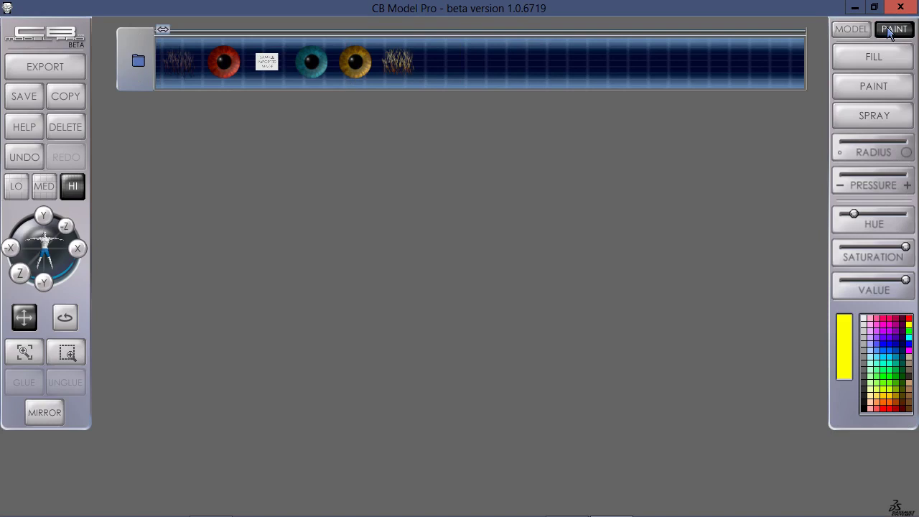
click(851, 29)
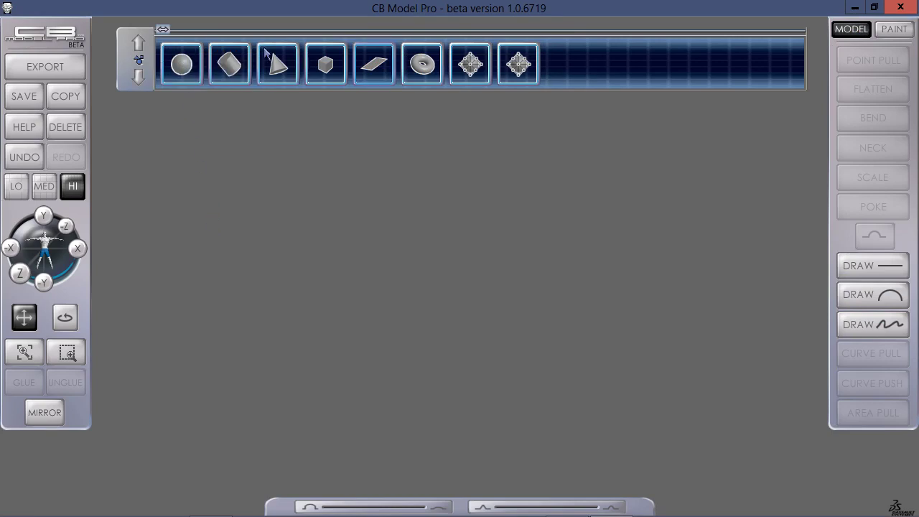
click(182, 65)
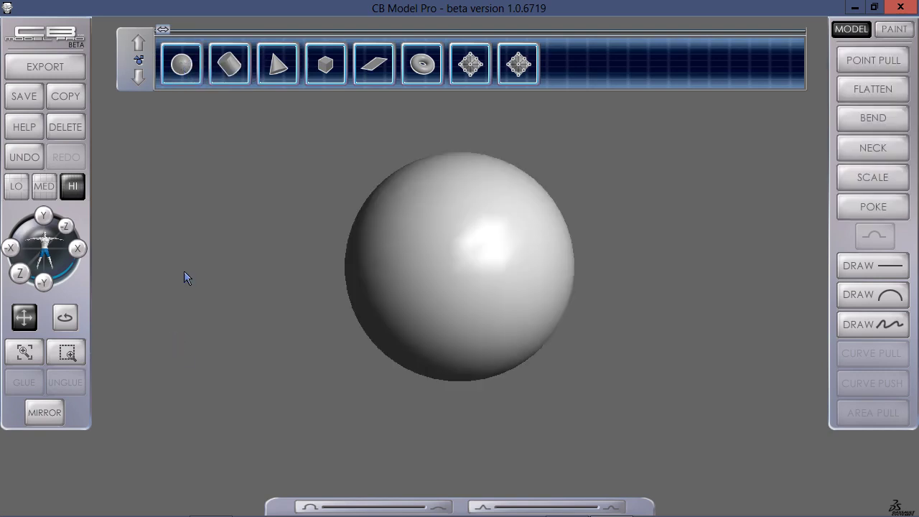
click(46, 412)
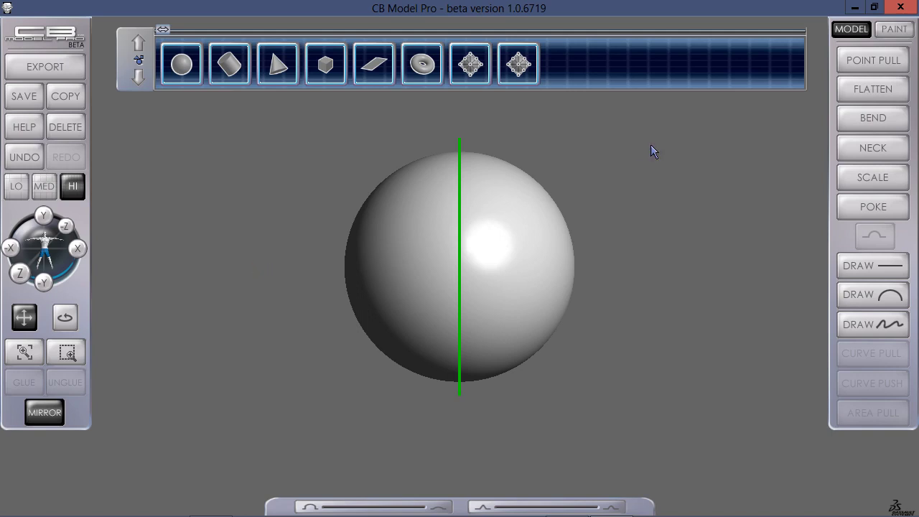
Try pulling three mirrored bumps outward along the upper, middle and lower side of the sphere with Point Pull.
click(877, 64)
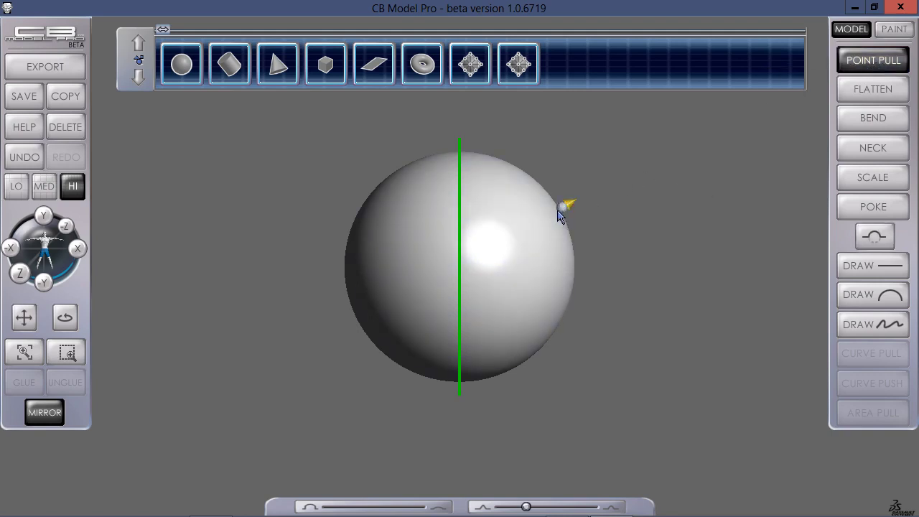
click(563, 206)
mouse_move(565, 210)
mouse_down()
mouse_move(607, 193)
mouse_move(565, 209)
mouse_move(580, 195)
mouse_up()
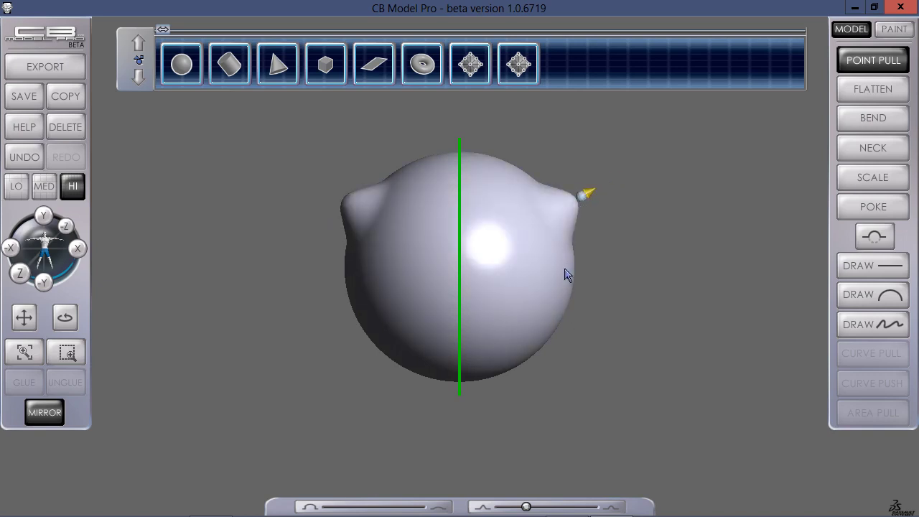
mouse_move(582, 264)
mouse_down()
mouse_move(572, 264)
mouse_move(611, 268)
mouse_move(598, 272)
mouse_move(582, 268)
mouse_move(620, 263)
mouse_move(588, 265)
mouse_move(597, 265)
mouse_up()
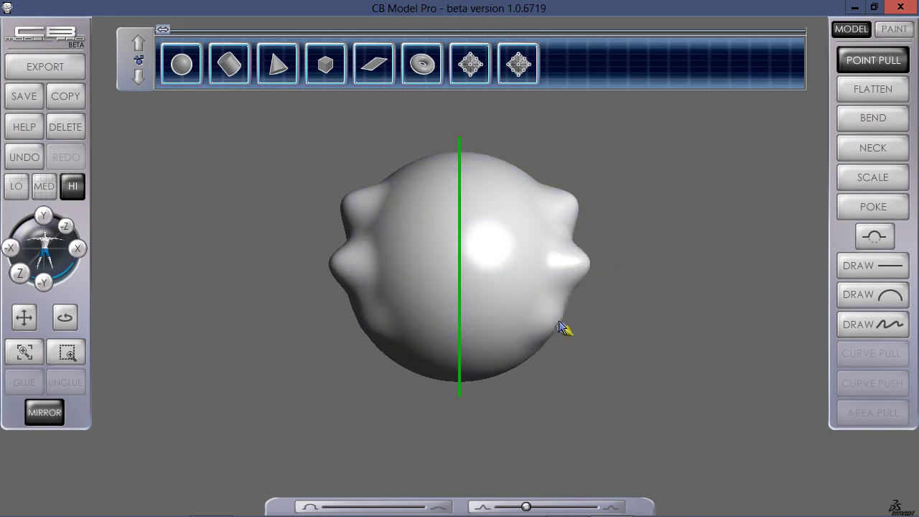
drag(566, 326, 575, 333)
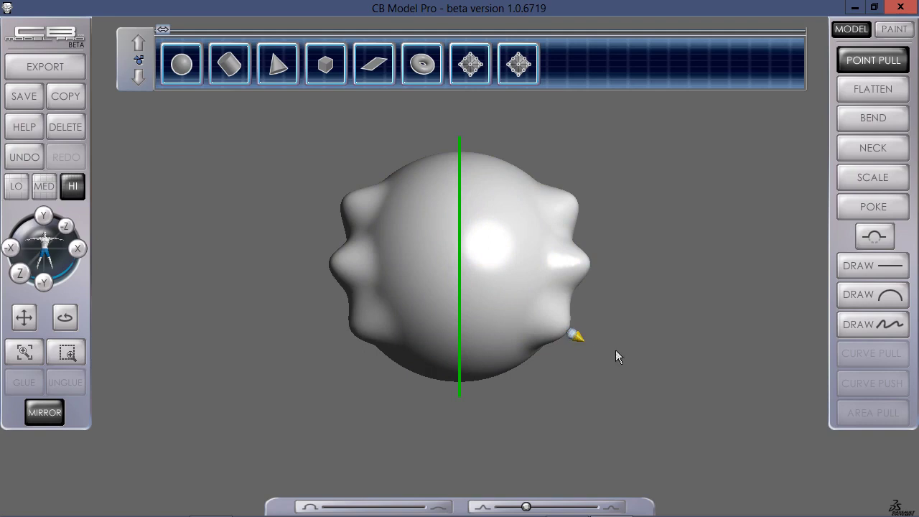
Undo the three point pulls and set the mesh resolution to medium.
key(ctrl+z)
key(ctrl+z)
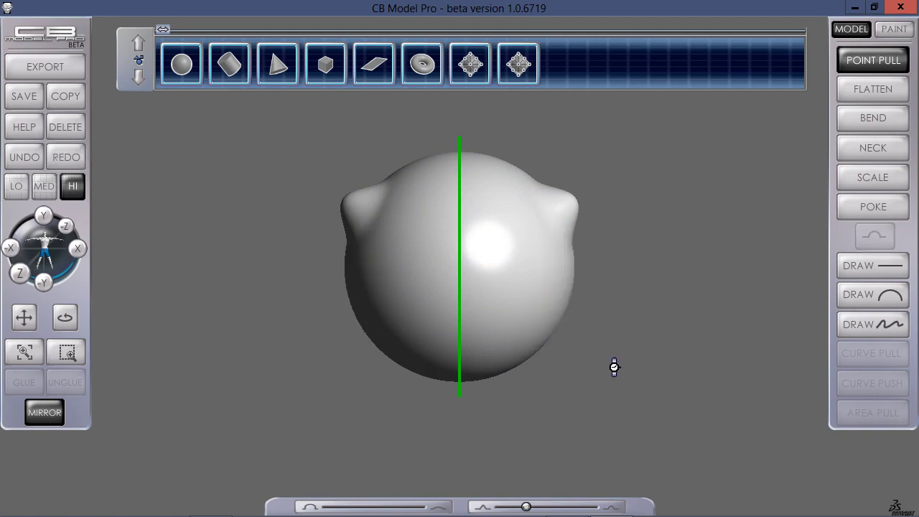
key(ctrl+z)
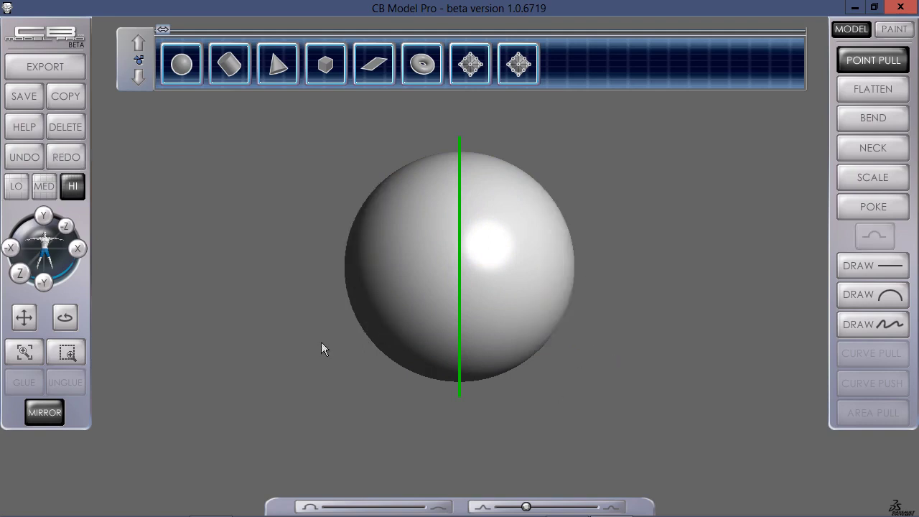
click(44, 186)
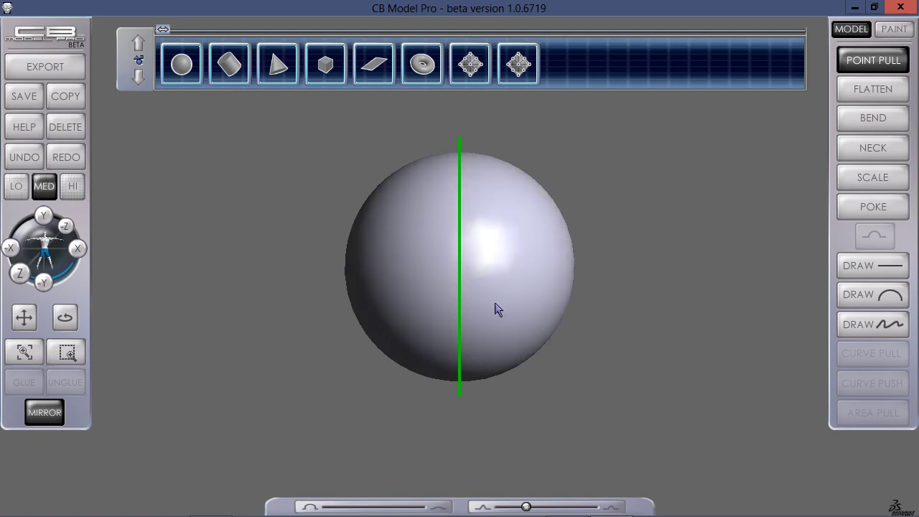
Try pulling a mirrored point out of the sphere's side, widening its area of influence and shifting it slightly downward, and undo the pull.
click(566, 242)
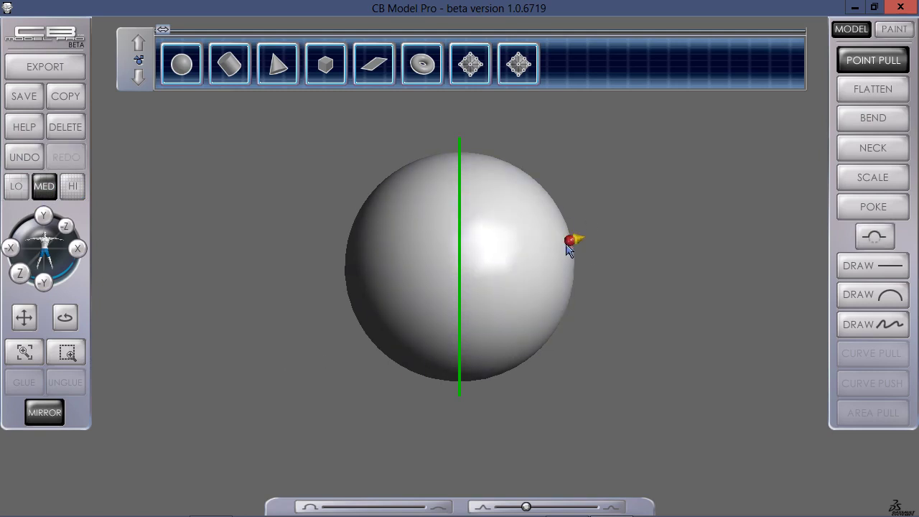
mouse_move(577, 240)
mouse_down()
mouse_move(625, 237)
mouse_move(603, 238)
mouse_up()
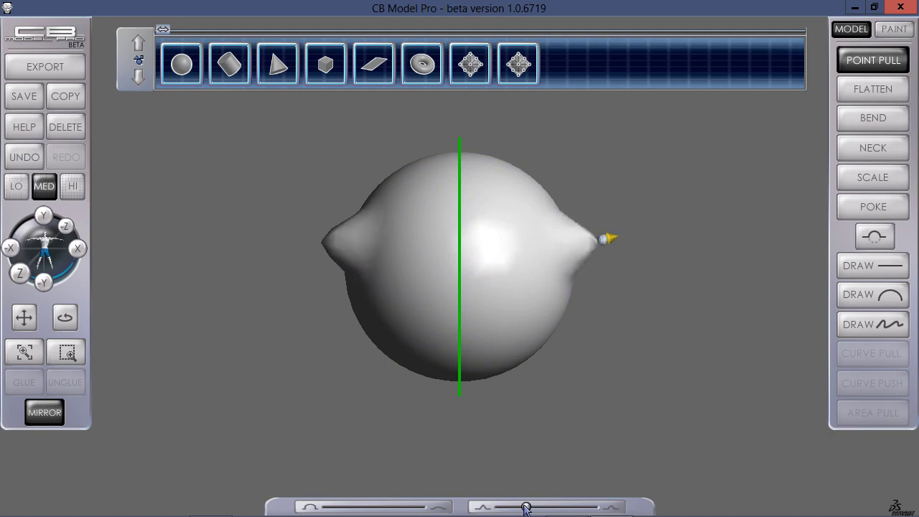
mouse_move(527, 506)
mouse_down()
mouse_move(550, 507)
mouse_move(512, 508)
mouse_move(537, 508)
mouse_up()
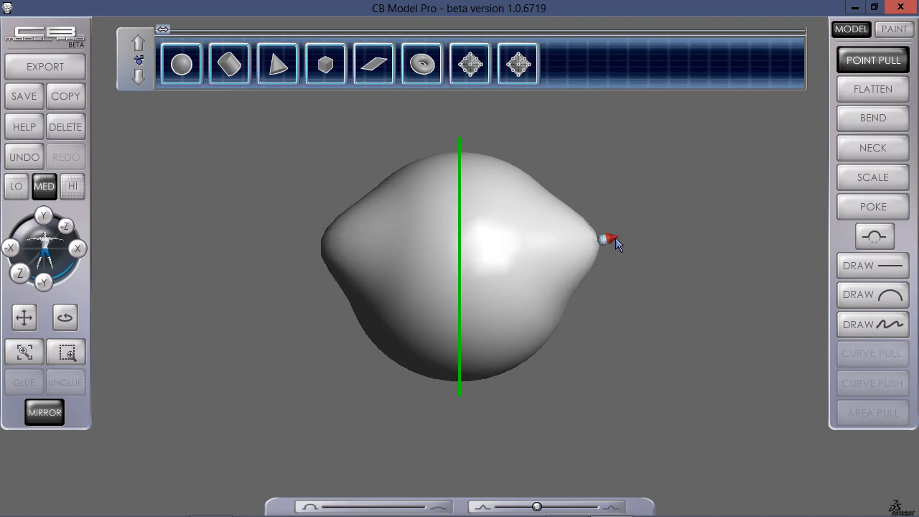
mouse_move(613, 238)
mouse_down()
mouse_move(631, 234)
mouse_move(603, 246)
mouse_up()
mouse_move(603, 245)
mouse_down()
mouse_move(599, 276)
mouse_move(624, 247)
mouse_move(593, 233)
mouse_move(573, 272)
mouse_move(609, 273)
mouse_move(616, 249)
mouse_move(552, 259)
mouse_move(632, 249)
mouse_move(614, 258)
mouse_up()
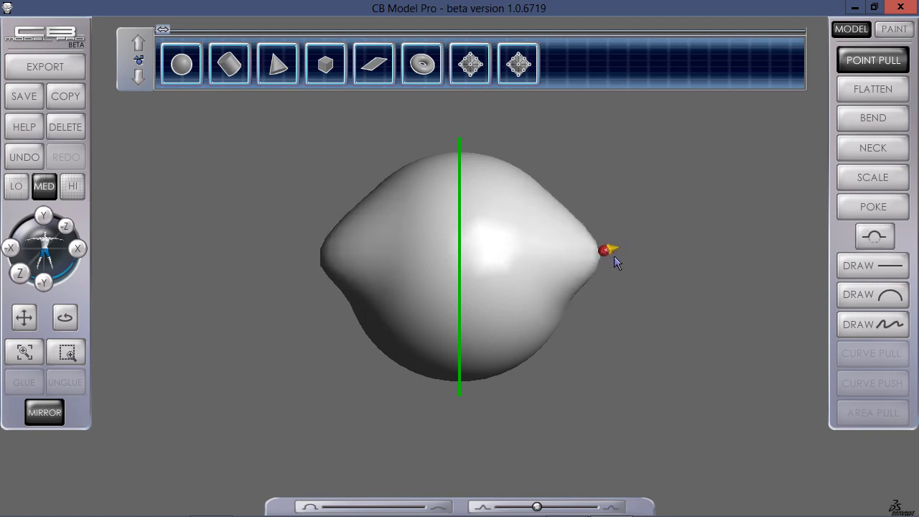
key(ctrl+z)
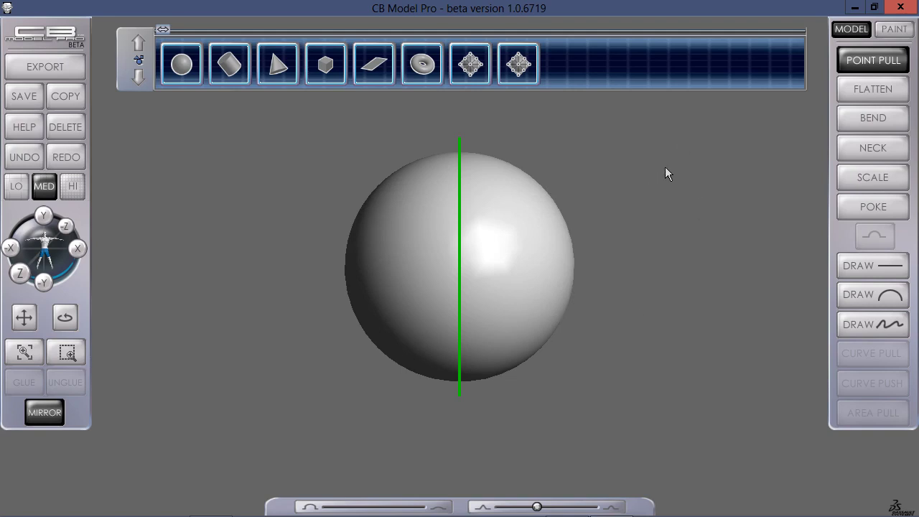
Flatten the sphere's sides slightly with mirroring, then try flattening it from below and undo that last flatten.
click(849, 89)
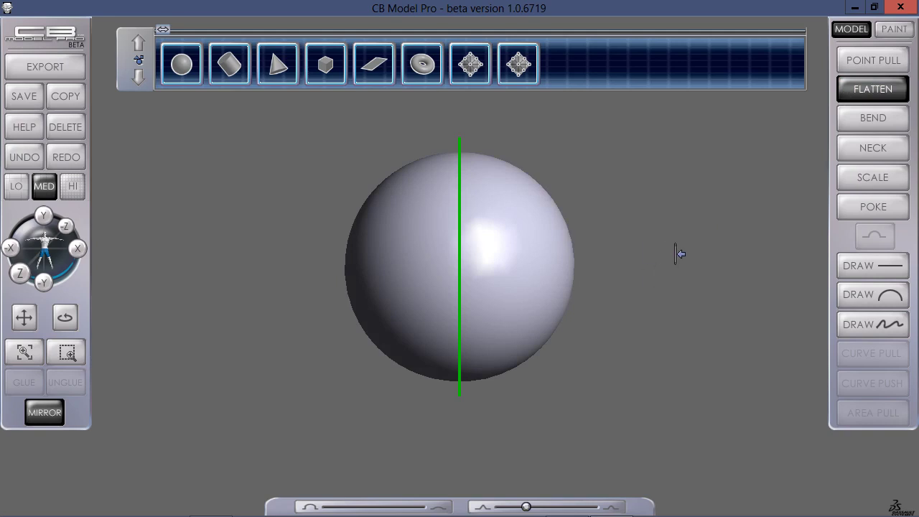
drag(680, 254, 641, 259)
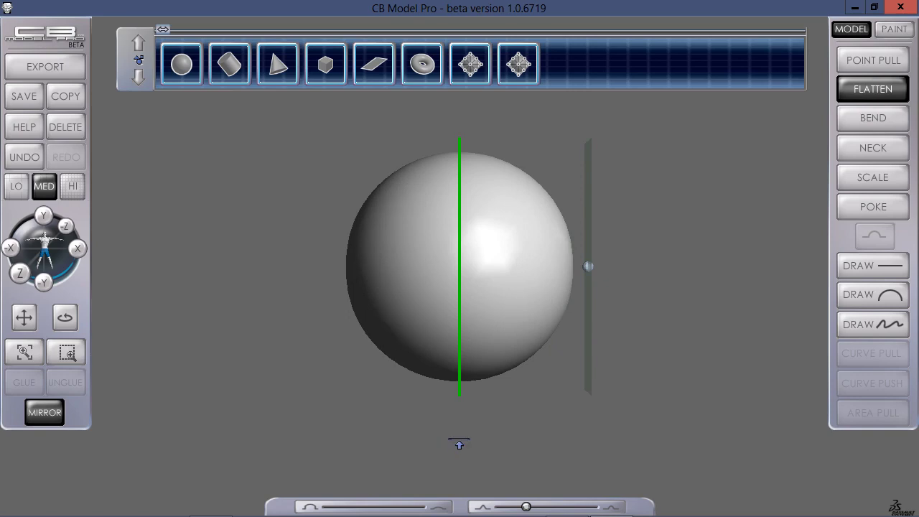
drag(459, 445, 467, 427)
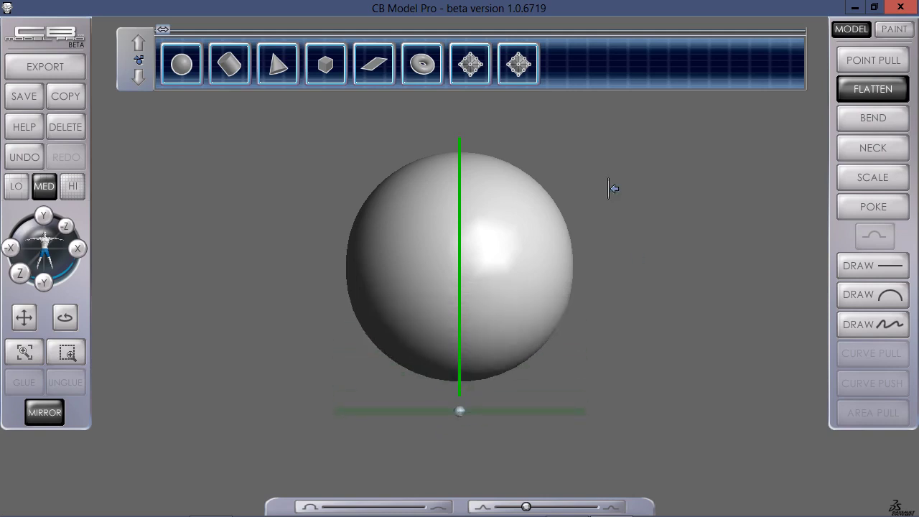
mouse_move(462, 145)
mouse_down()
mouse_move(462, 200)
mouse_move(460, 149)
mouse_up()
key(ctrl+z)
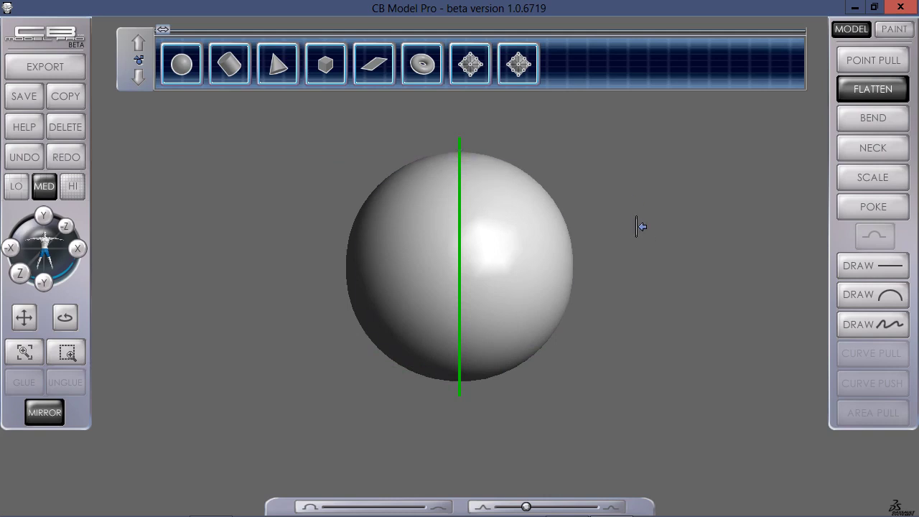
Move the Bend axis to the lower part of the sphere and bend its ends slightly upward.
click(852, 125)
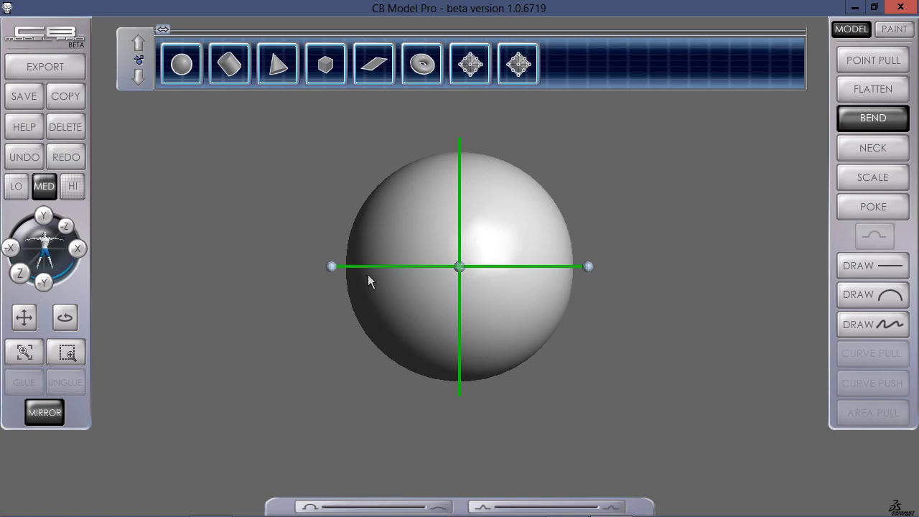
drag(462, 280, 461, 339)
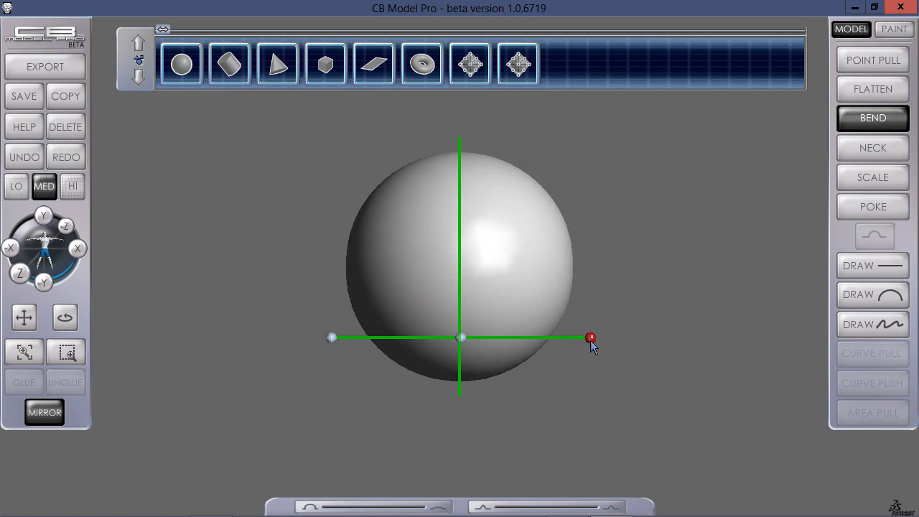
mouse_move(590, 338)
mouse_down()
mouse_move(582, 364)
mouse_move(585, 289)
mouse_move(602, 324)
mouse_move(594, 356)
mouse_move(603, 312)
mouse_move(604, 331)
mouse_up()
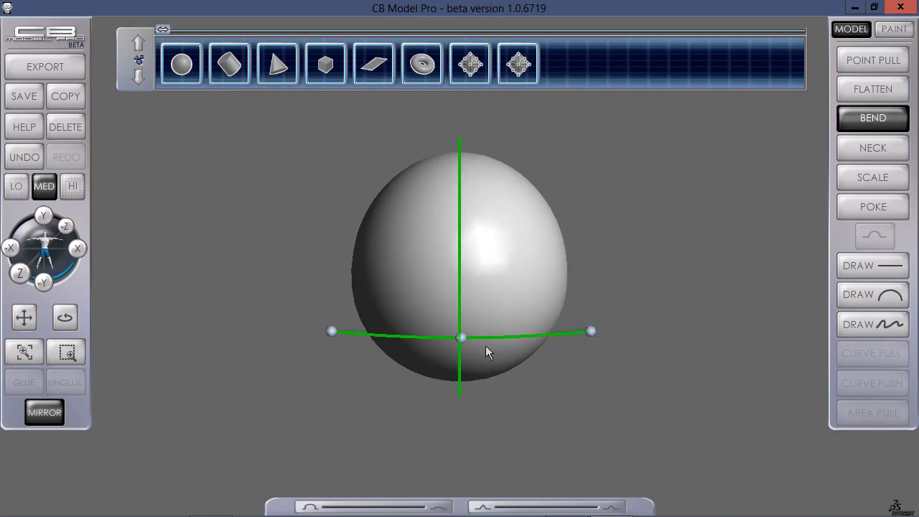
Try a second upward bend with the bend centre moved to the sphere's side, and undo it.
drag(460, 339, 558, 280)
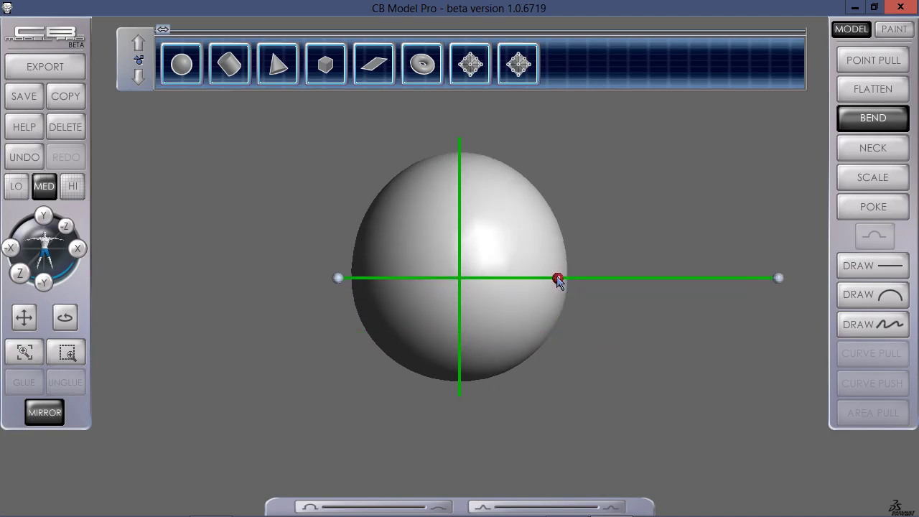
drag(779, 283, 742, 254)
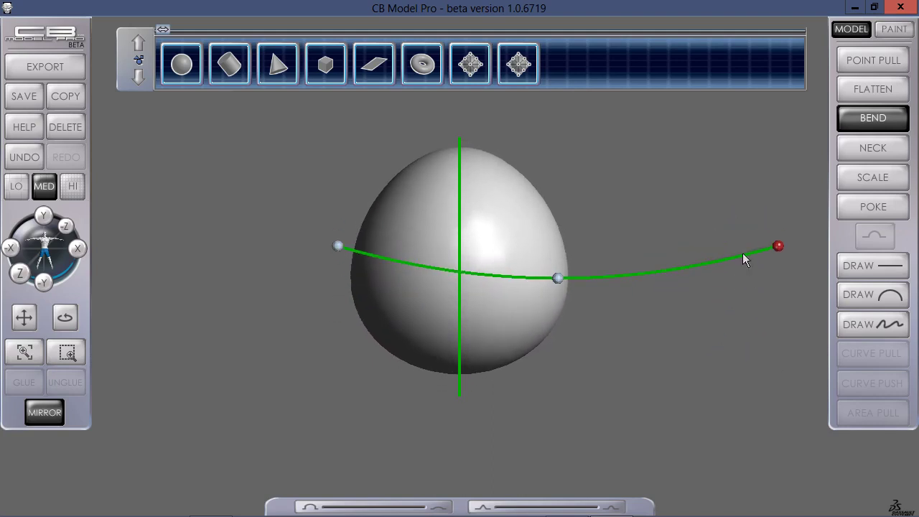
key(ctrl+z)
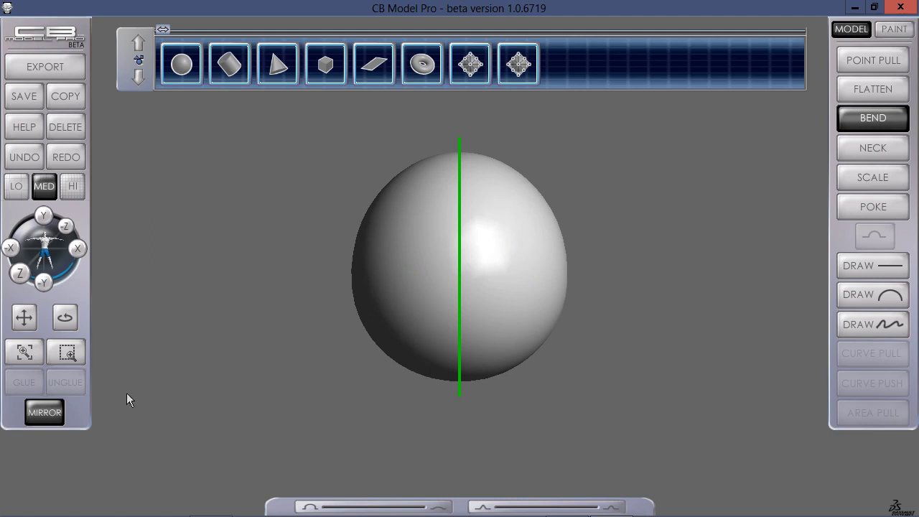
Try a Neck around the sphere's middle, shift it slightly upward, widen and soften its profile, and undo it.
click(868, 147)
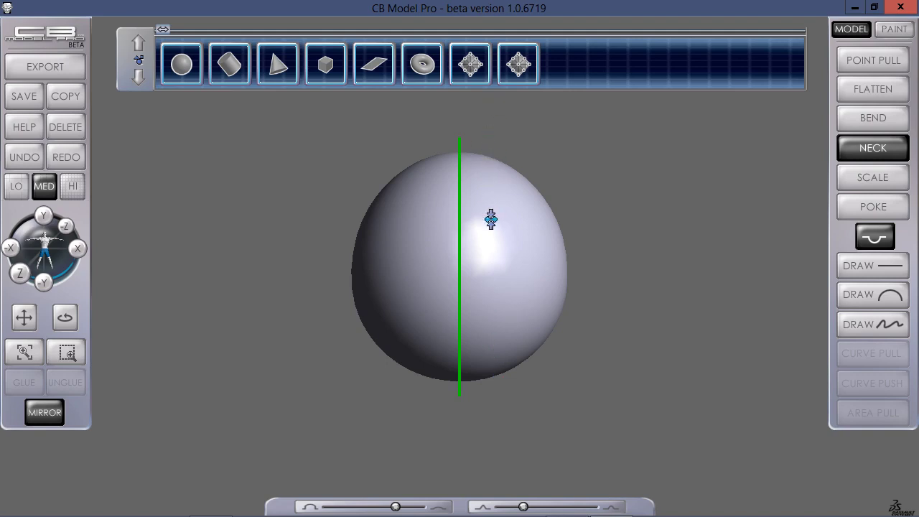
click(568, 277)
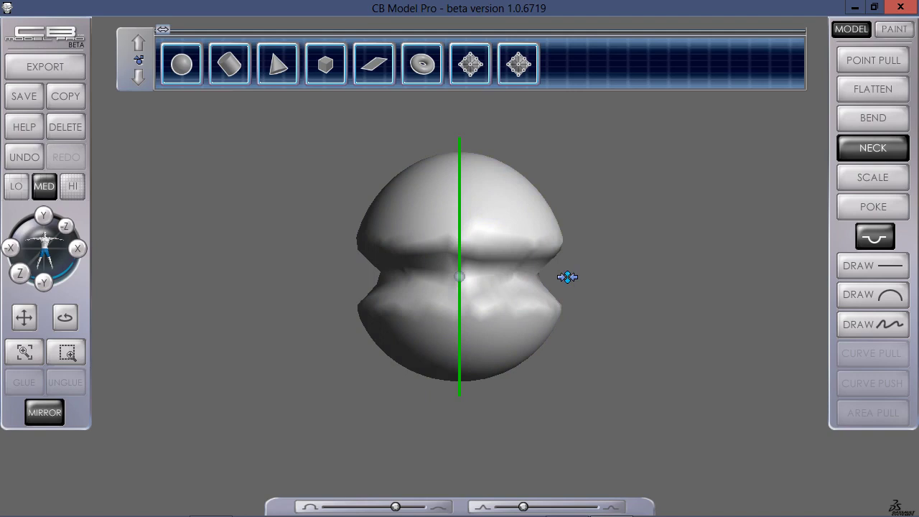
drag(567, 277, 589, 265)
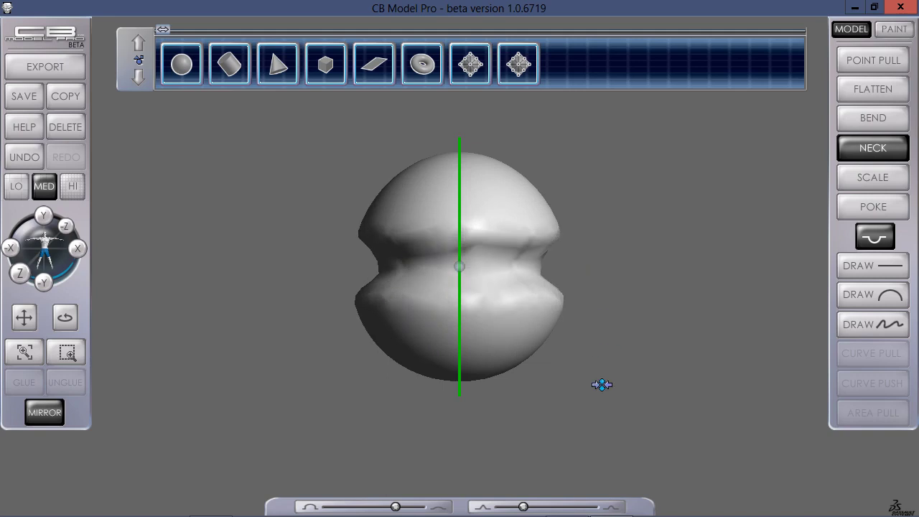
drag(523, 508, 541, 509)
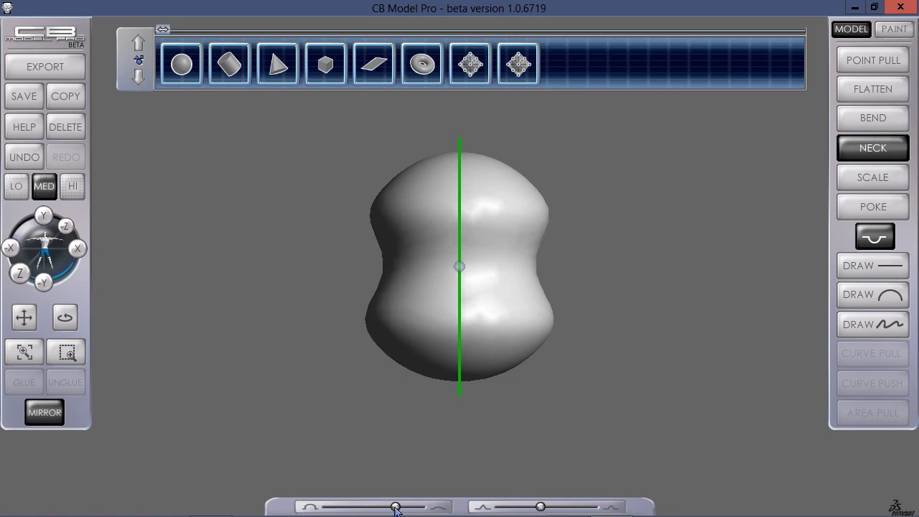
mouse_move(394, 507)
mouse_down()
mouse_move(375, 508)
mouse_move(414, 507)
mouse_move(375, 508)
mouse_move(412, 508)
mouse_move(388, 509)
mouse_move(410, 508)
mouse_move(402, 508)
mouse_up()
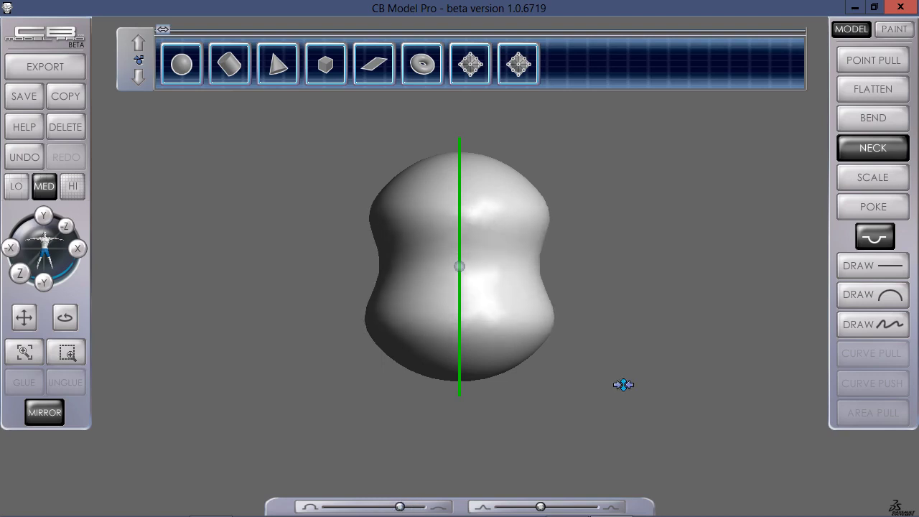
key(ctrl+z)
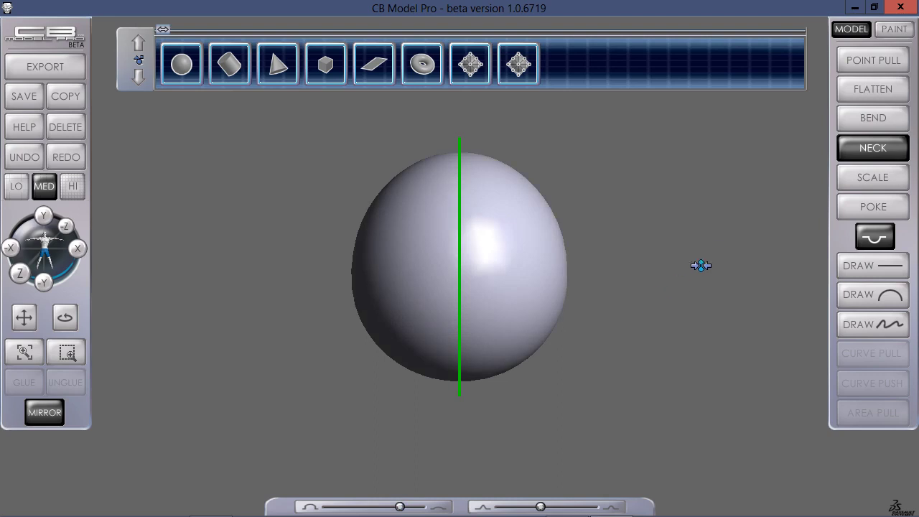
Turn off mirroring and scale the sphere slightly narrower in width.
click(865, 178)
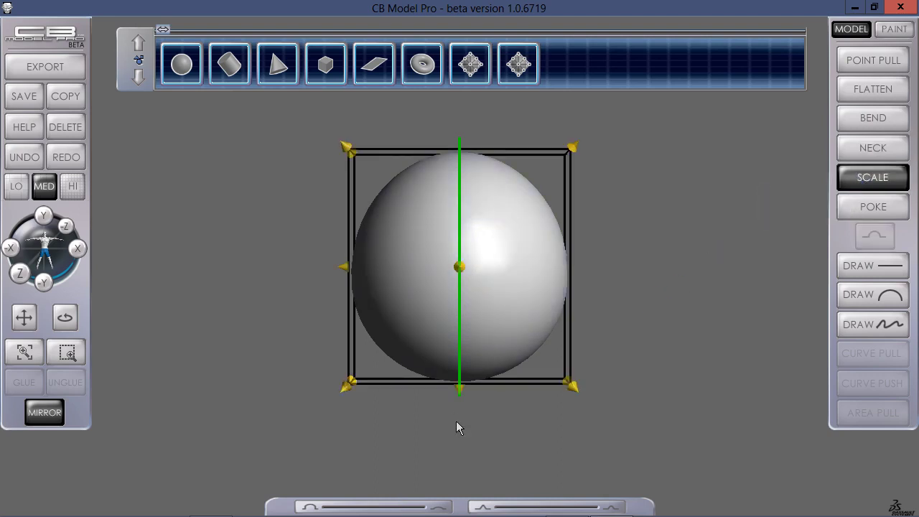
click(46, 412)
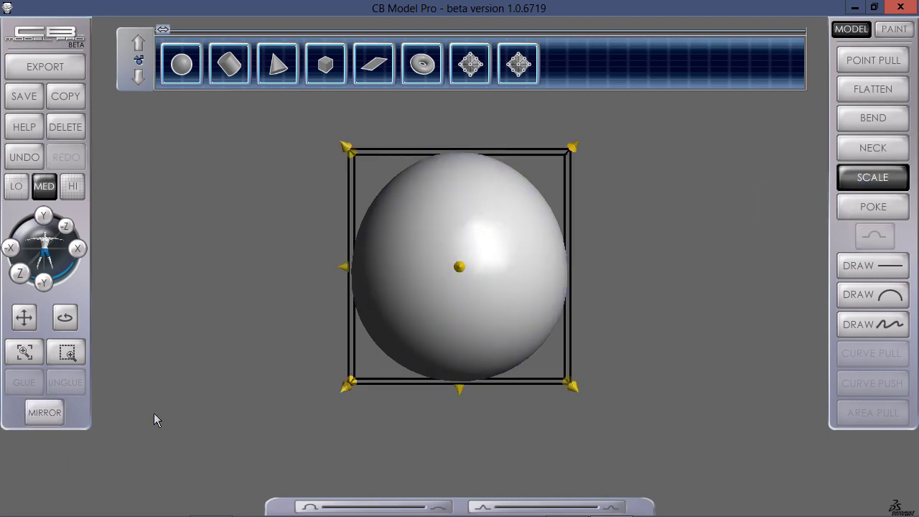
click(46, 412)
mouse_move(343, 269)
mouse_down()
mouse_move(400, 267)
mouse_move(335, 266)
mouse_move(360, 266)
mouse_up()
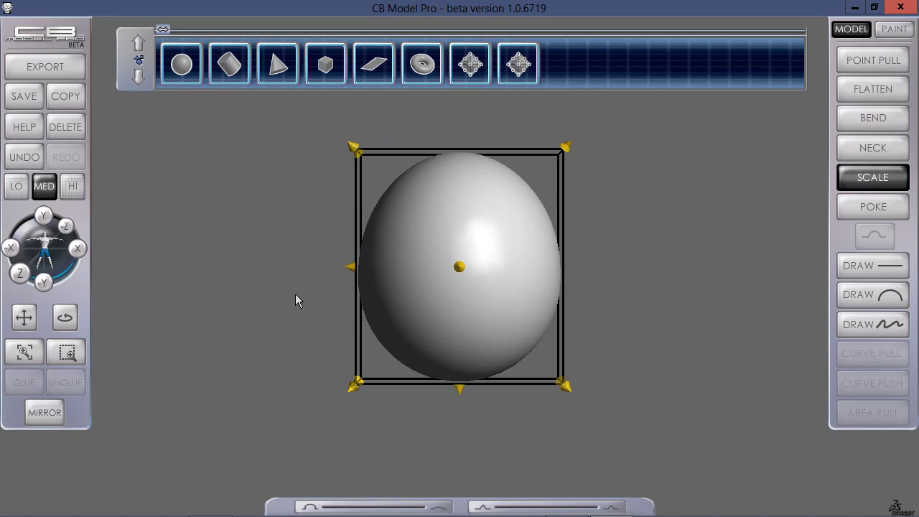
Scale the sphere down in height until it is nearly round, enlarge it proportionally, and deselect it.
drag(463, 391, 459, 371)
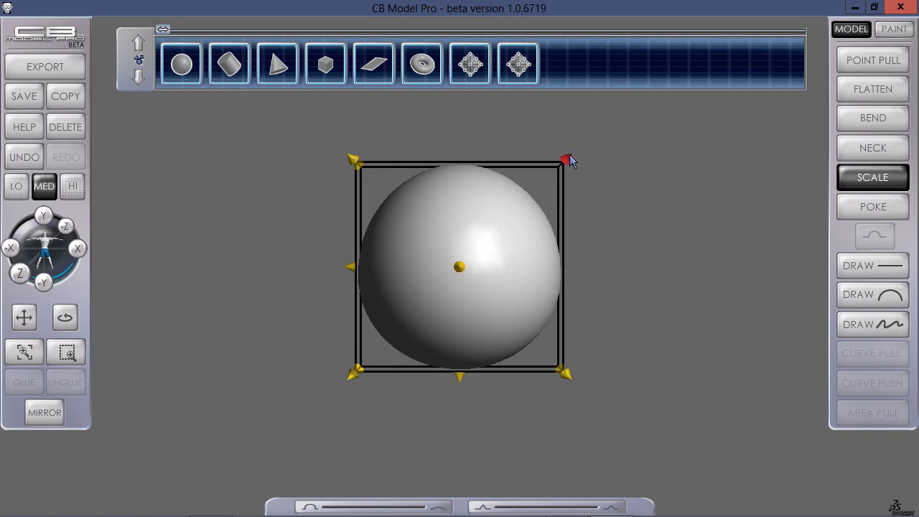
drag(568, 155, 588, 172)
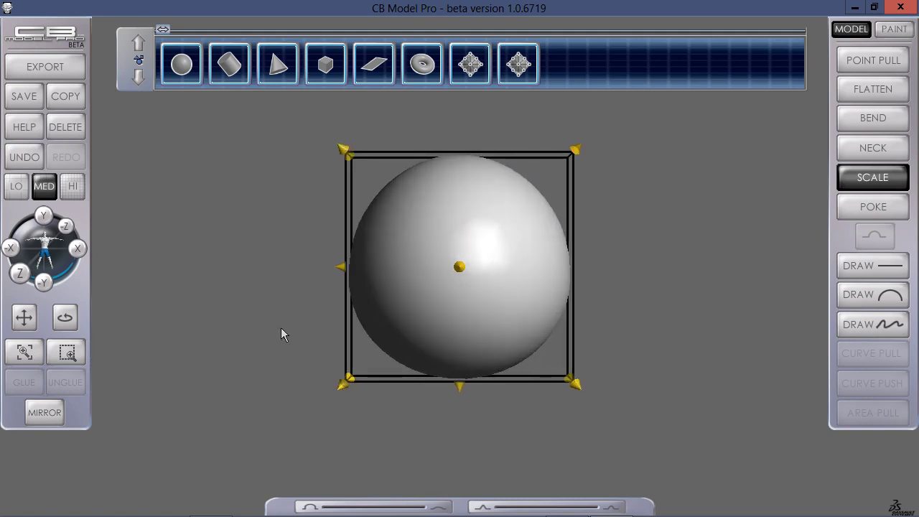
click(261, 268)
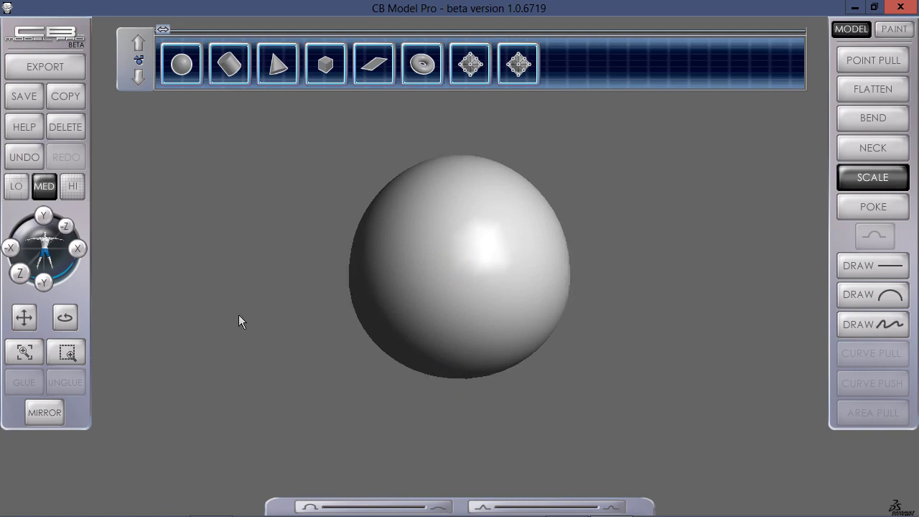
Poke an outward bump on the sphere's right side, shift it toward the middle, and enlarge and soften it.
click(869, 207)
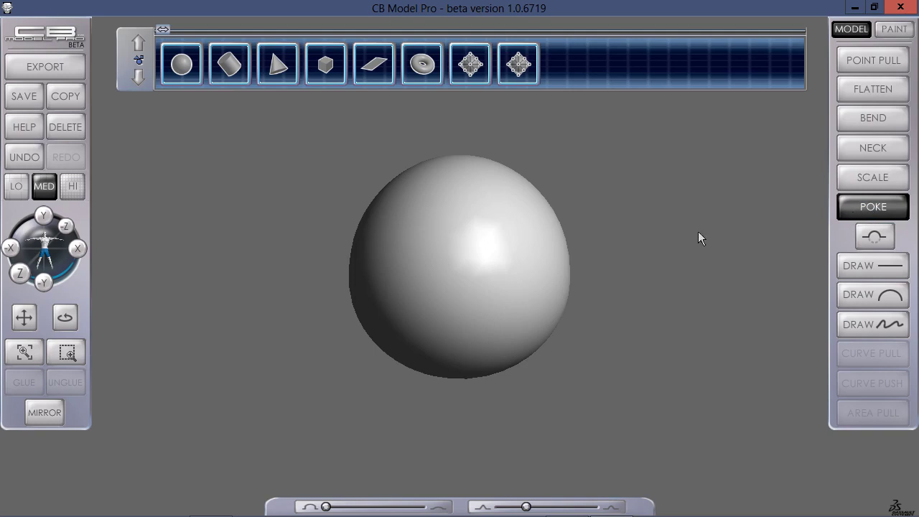
click(540, 253)
drag(541, 256, 531, 276)
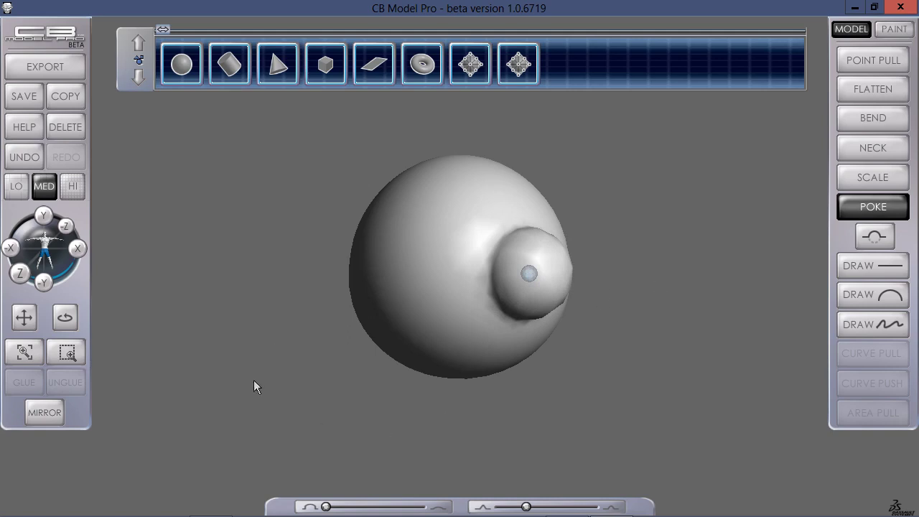
drag(528, 272, 504, 265)
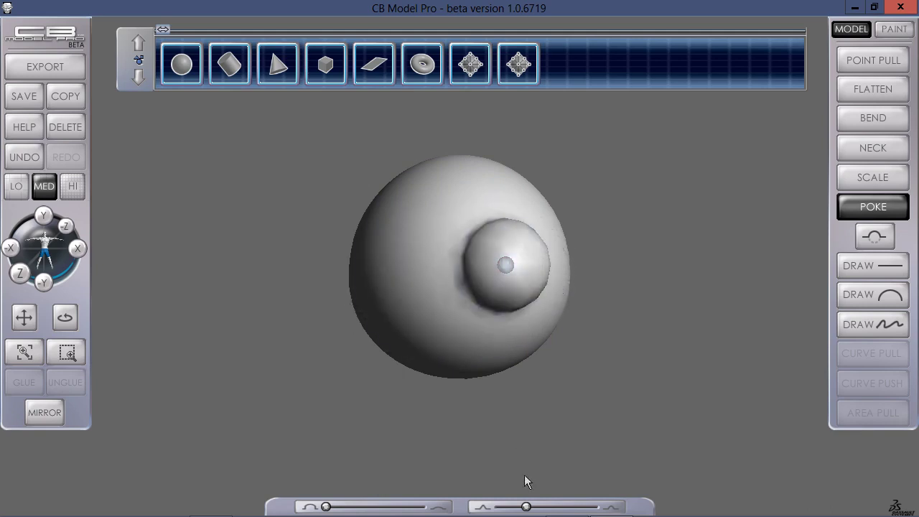
mouse_move(526, 507)
mouse_down()
mouse_move(542, 507)
mouse_move(529, 506)
mouse_up()
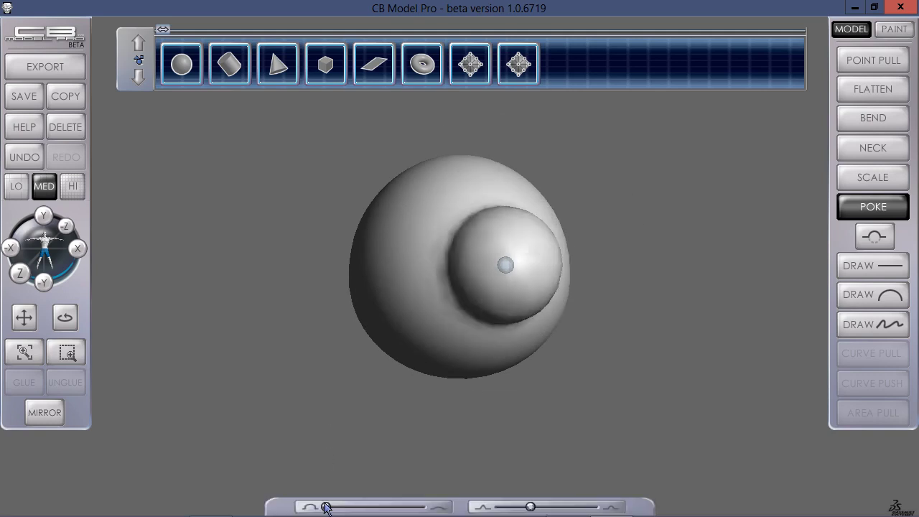
drag(325, 507, 349, 507)
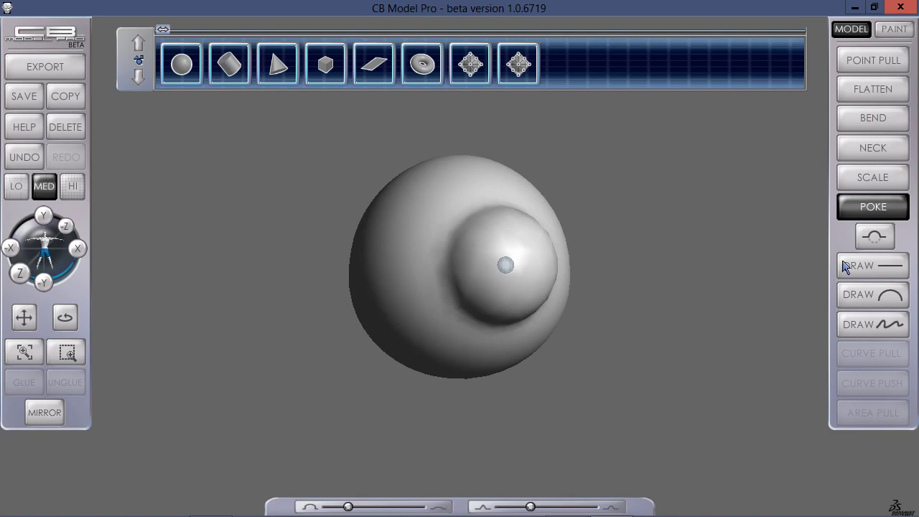
Try the Poke as an inward dent, toggling its direction between inward and outward, and undo it.
click(875, 238)
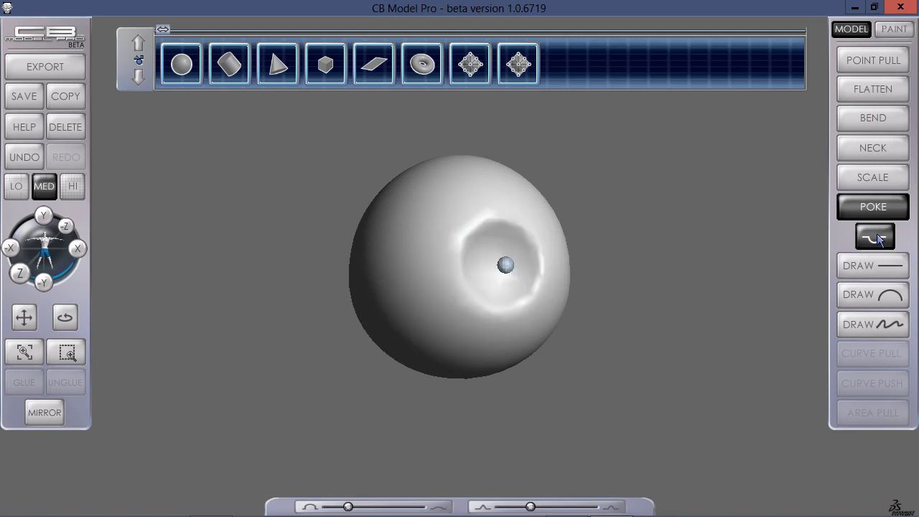
click(872, 238)
click(874, 238)
click(873, 238)
click(873, 239)
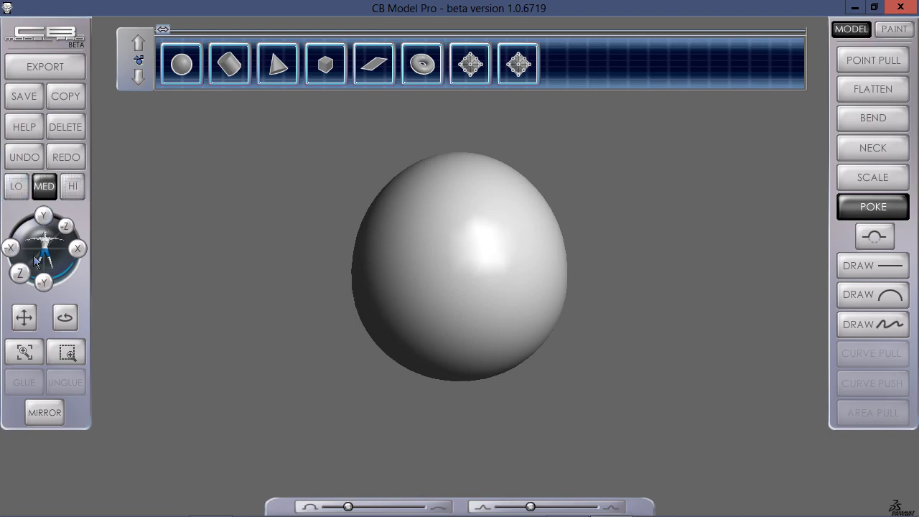
View the sphere from the Y, -Z, X, -X, Z and -Y directions and orbit around it with the orientation ball.
click(44, 216)
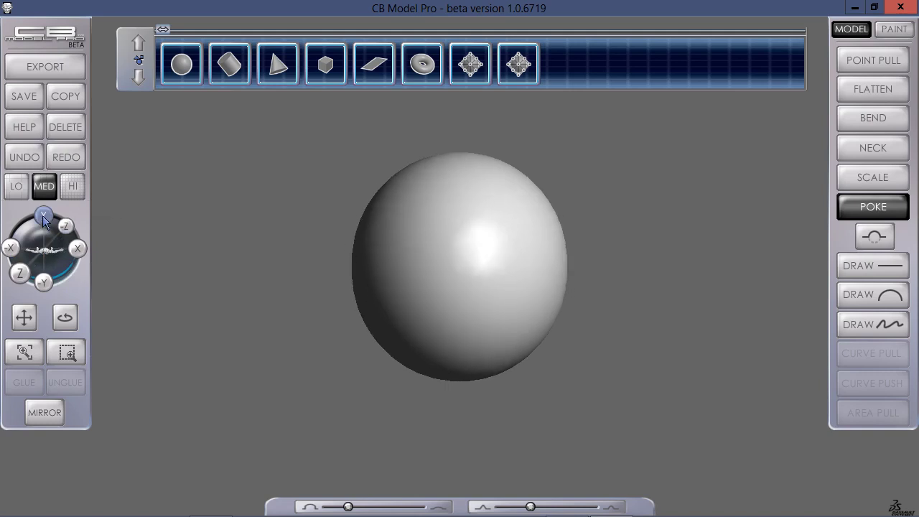
click(64, 226)
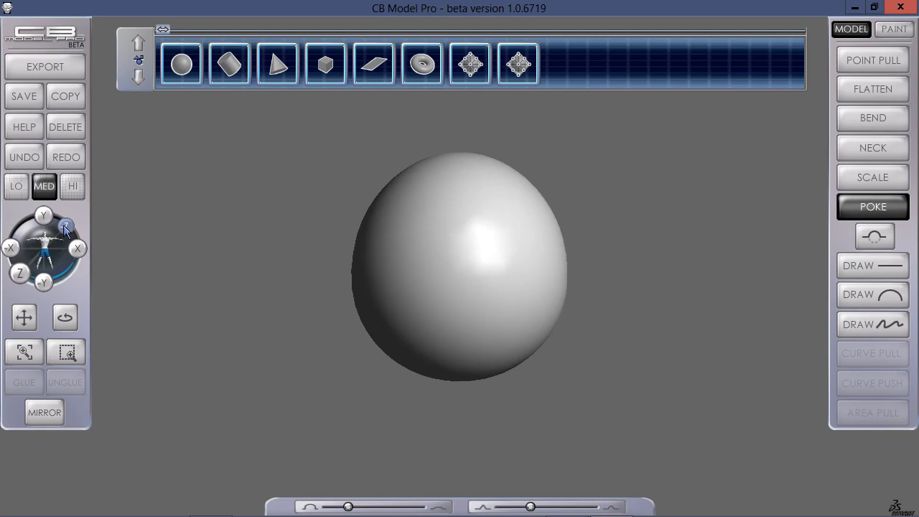
click(77, 252)
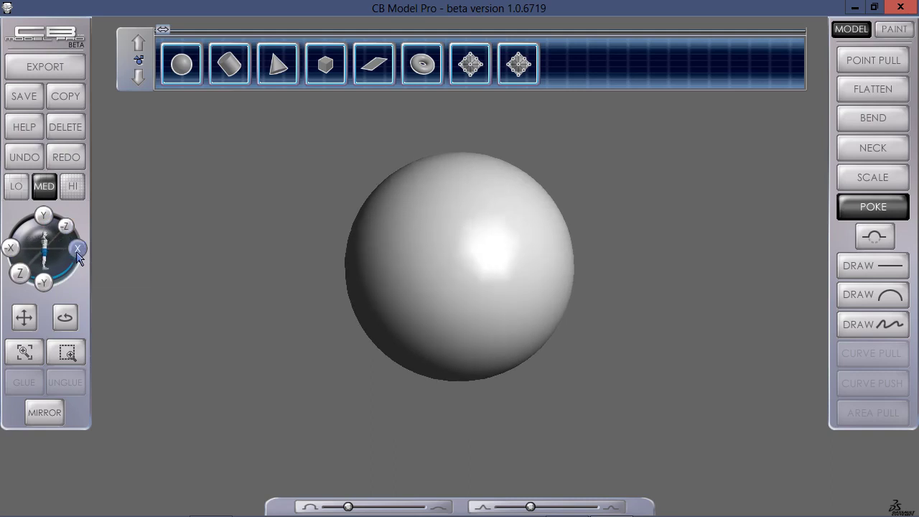
click(11, 248)
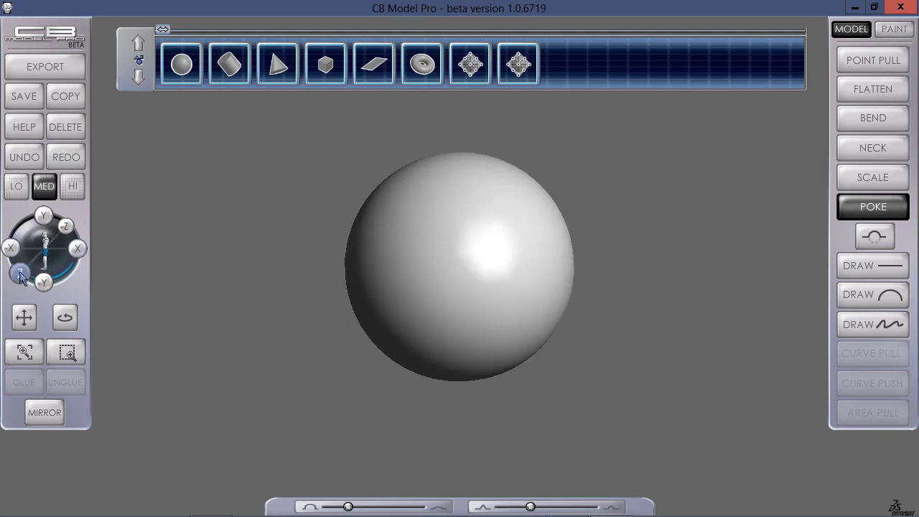
click(20, 275)
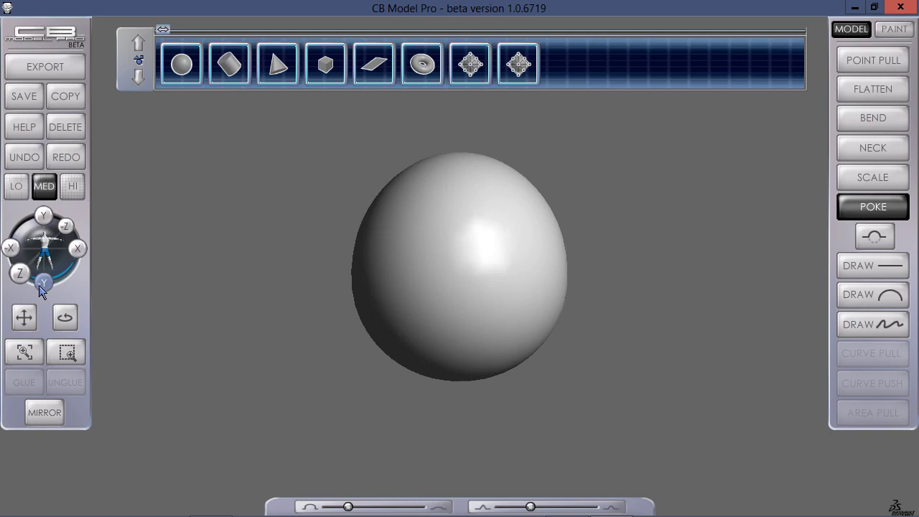
click(40, 284)
mouse_move(45, 247)
mouse_down()
mouse_move(103, 248)
mouse_move(103, 213)
mouse_move(94, 261)
mouse_move(52, 249)
mouse_move(62, 220)
mouse_move(54, 237)
mouse_up()
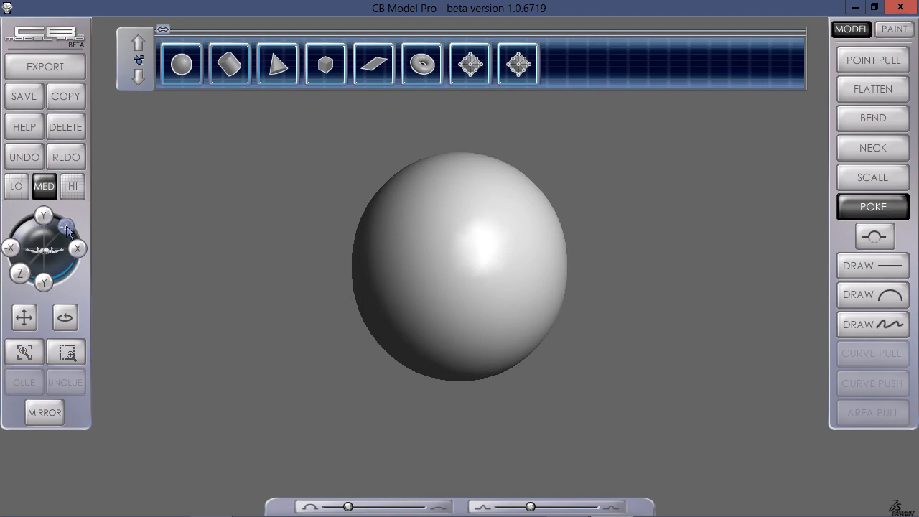
drag(74, 238, 112, 308)
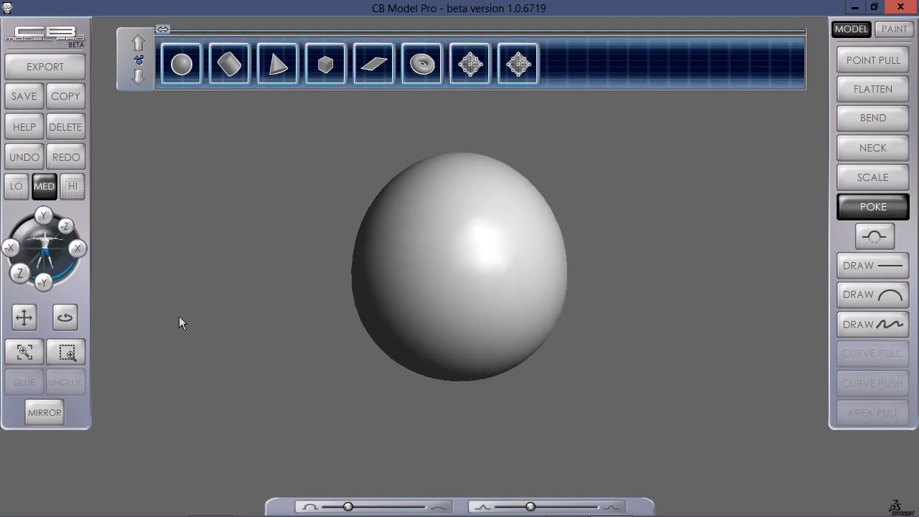
Pan the view of the sphere, rotate it slightly, and fit the whole model in the window.
click(25, 320)
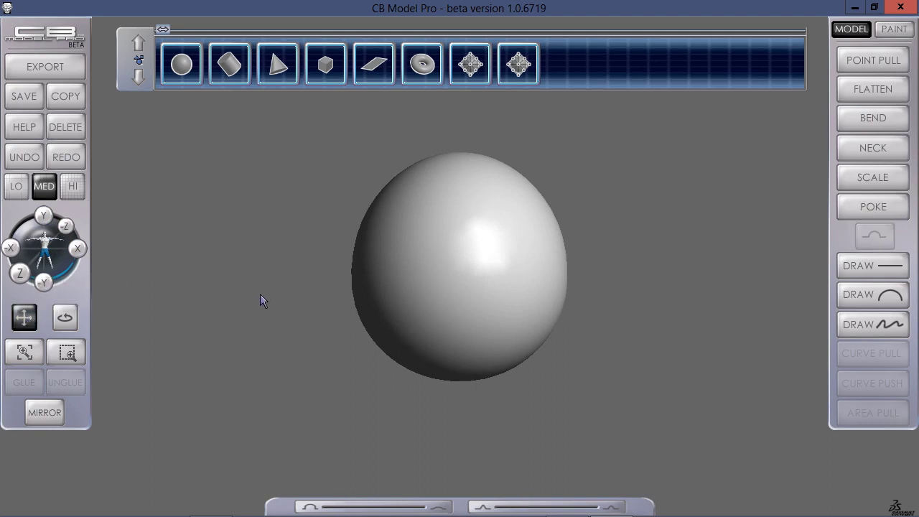
drag(261, 300, 241, 311)
click(67, 318)
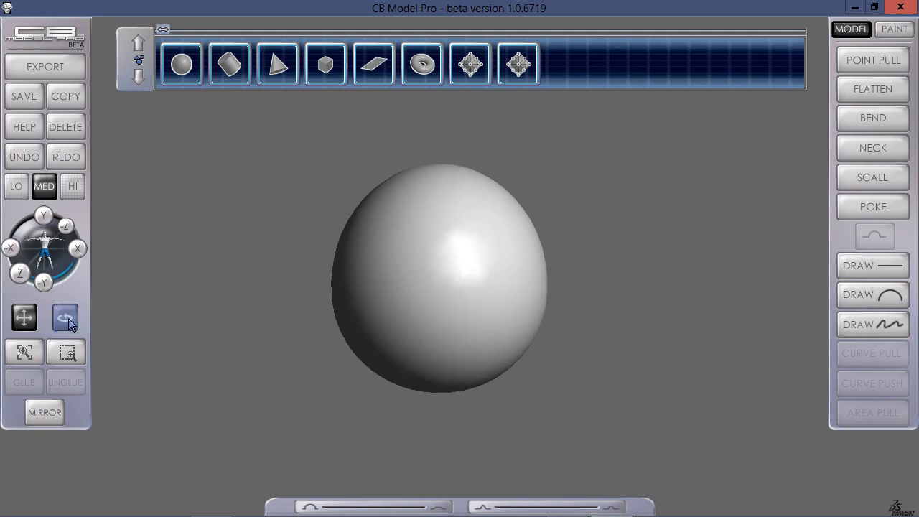
click(67, 318)
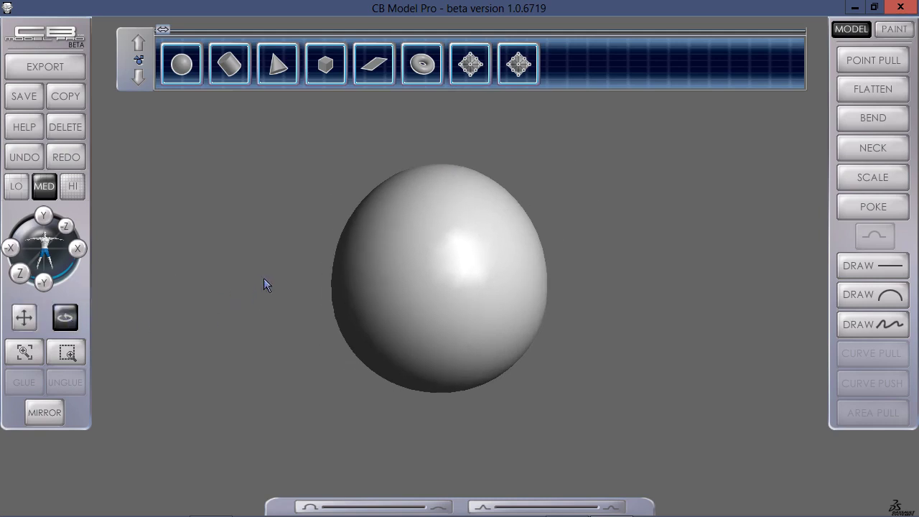
mouse_move(263, 285)
mouse_down()
mouse_move(201, 355)
mouse_move(264, 261)
mouse_move(270, 299)
mouse_up()
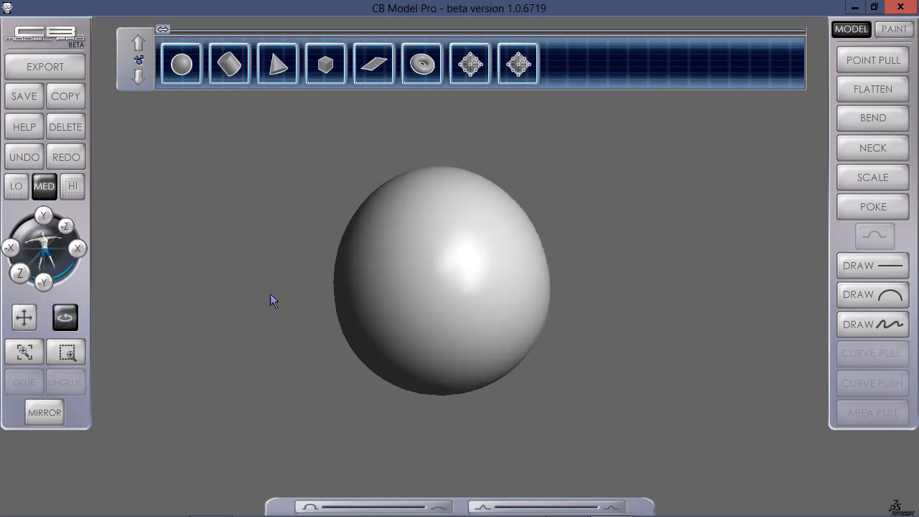
click(27, 351)
click(451, 277)
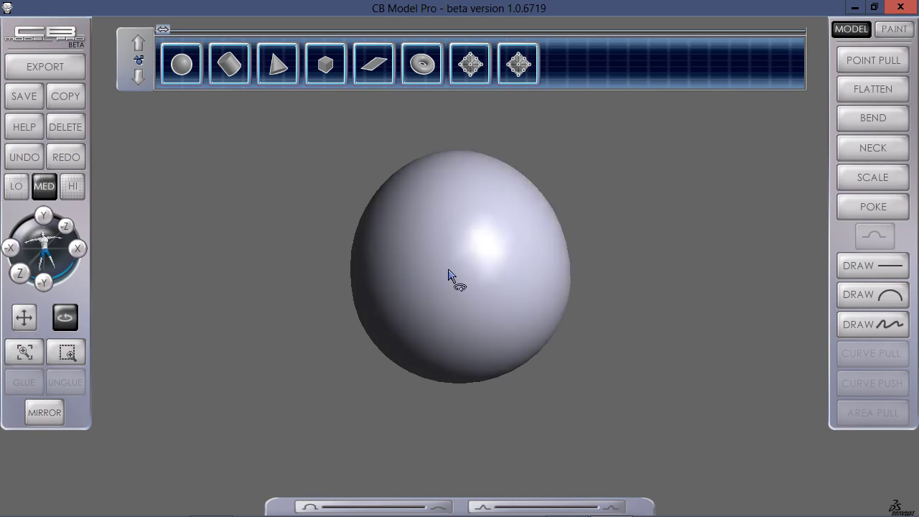
click(251, 313)
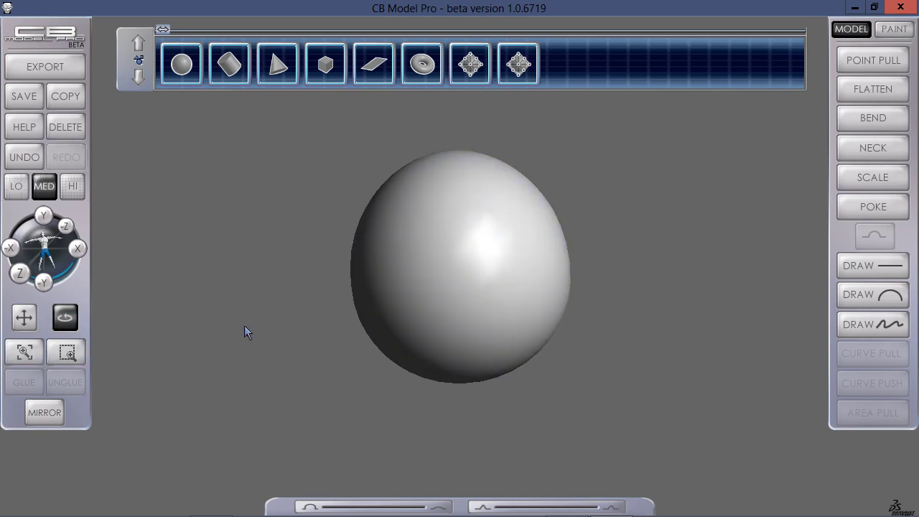
Rotate the view around the sphere, zoom into an area around it, zoom out, and return to the -Z view.
click(43, 215)
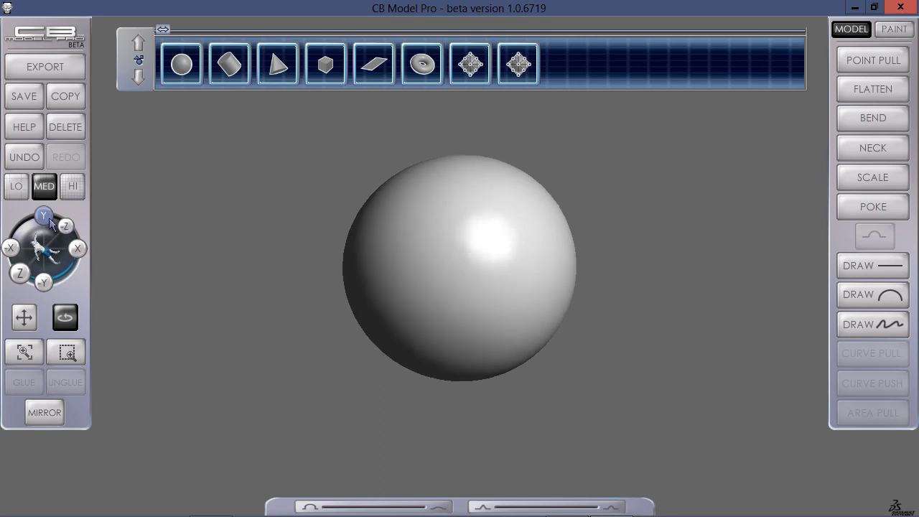
click(77, 250)
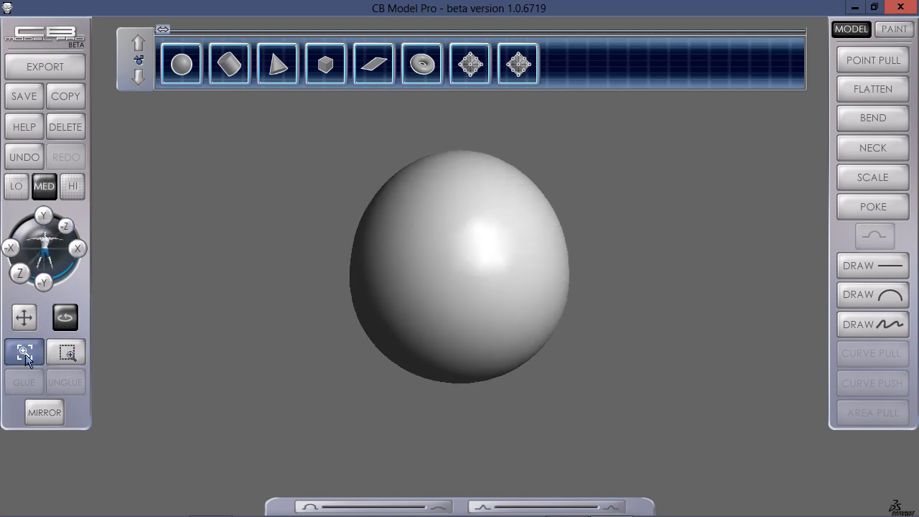
drag(540, 244, 361, 384)
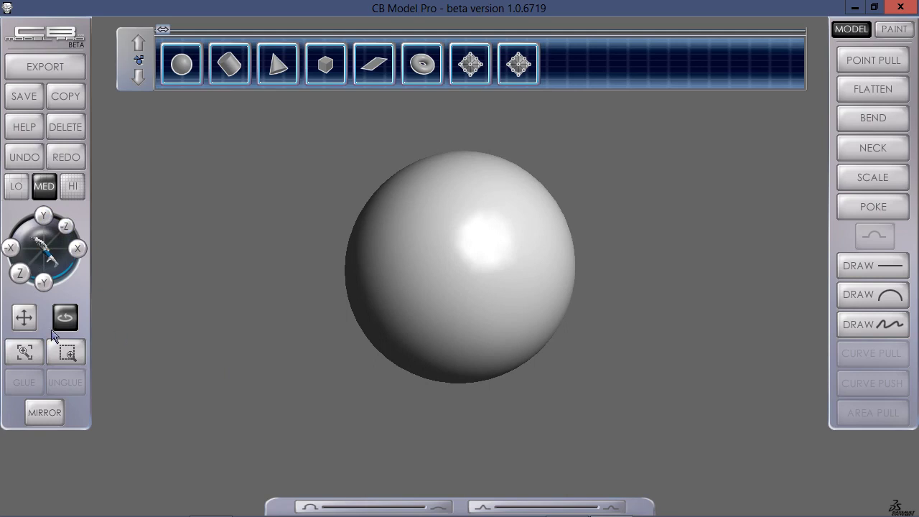
click(67, 352)
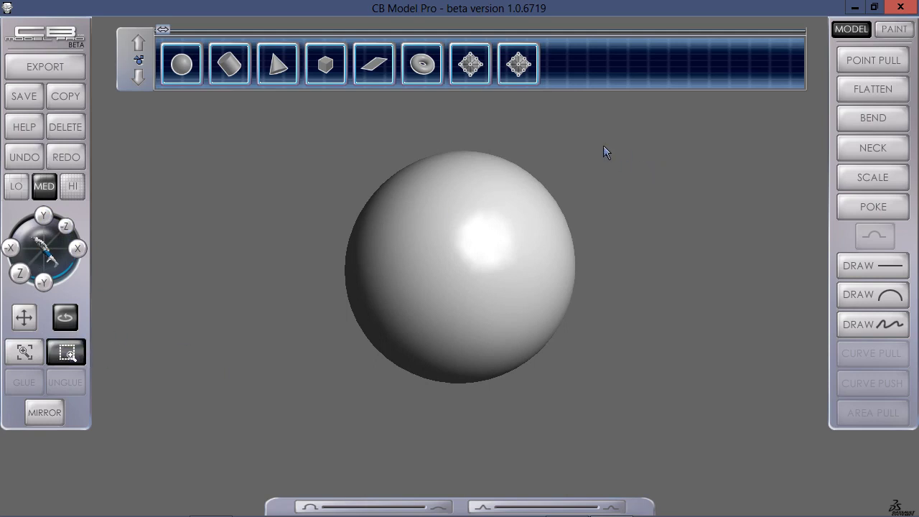
drag(603, 145, 315, 321)
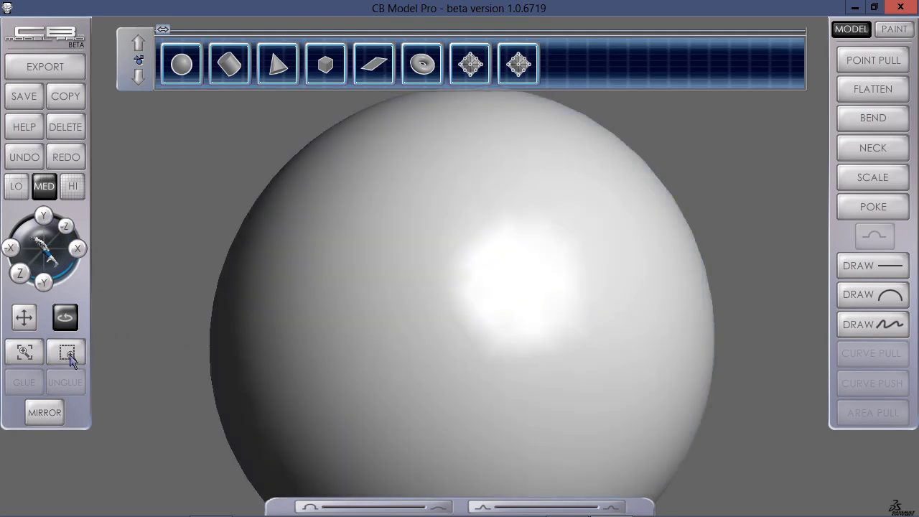
scroll(154, 302, down, 3)
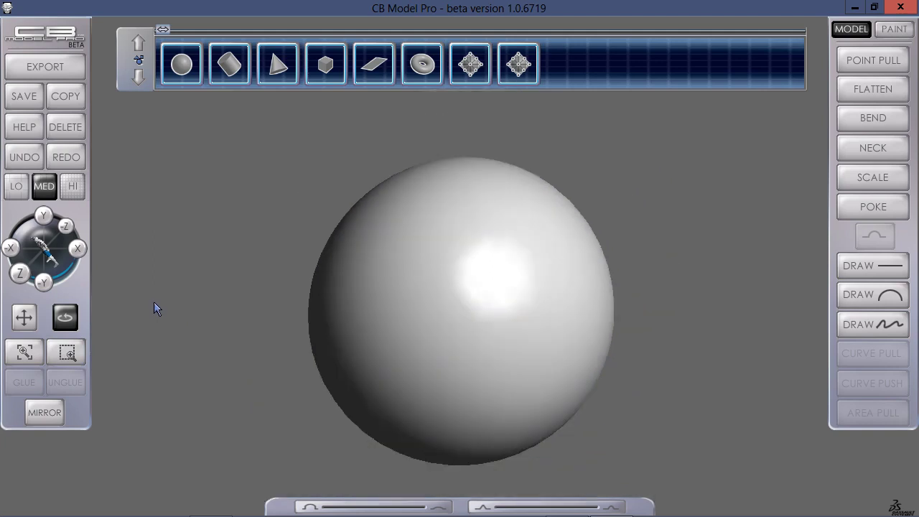
click(66, 226)
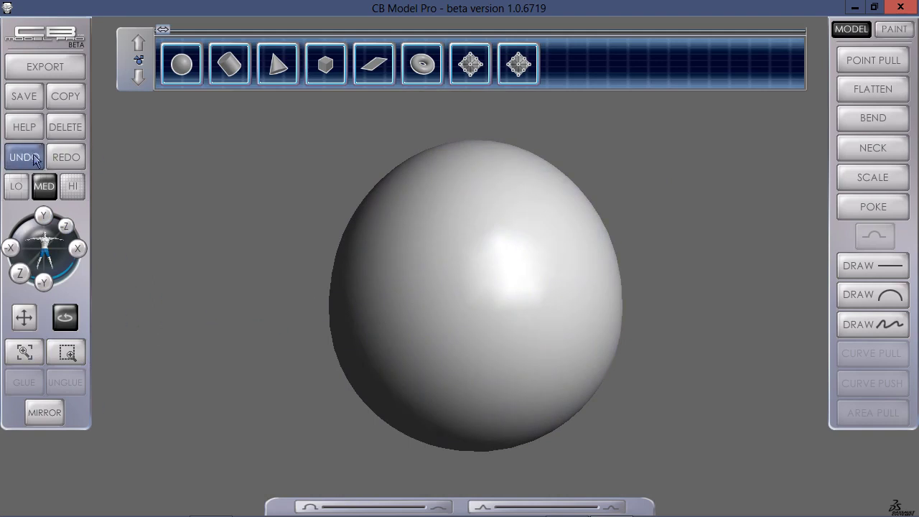
Delete the sphere and close the CBModelPro.pdf help manual.
click(75, 131)
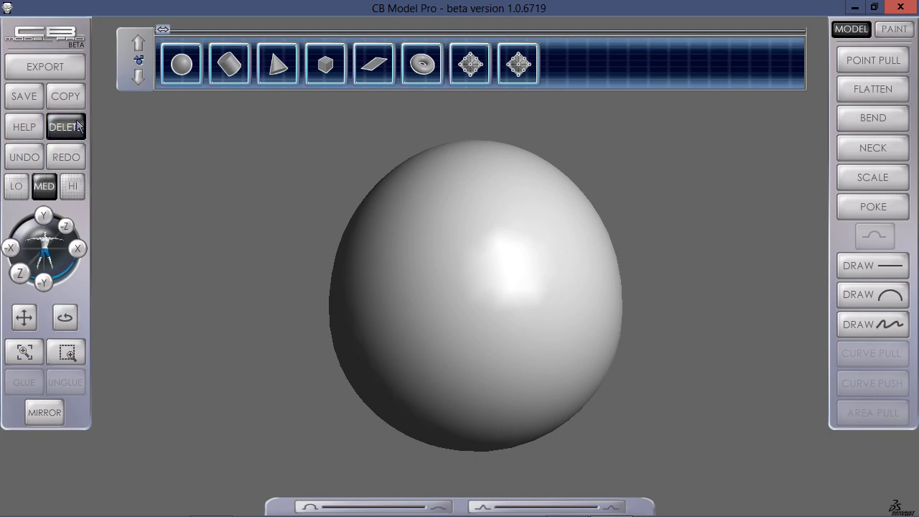
click(438, 237)
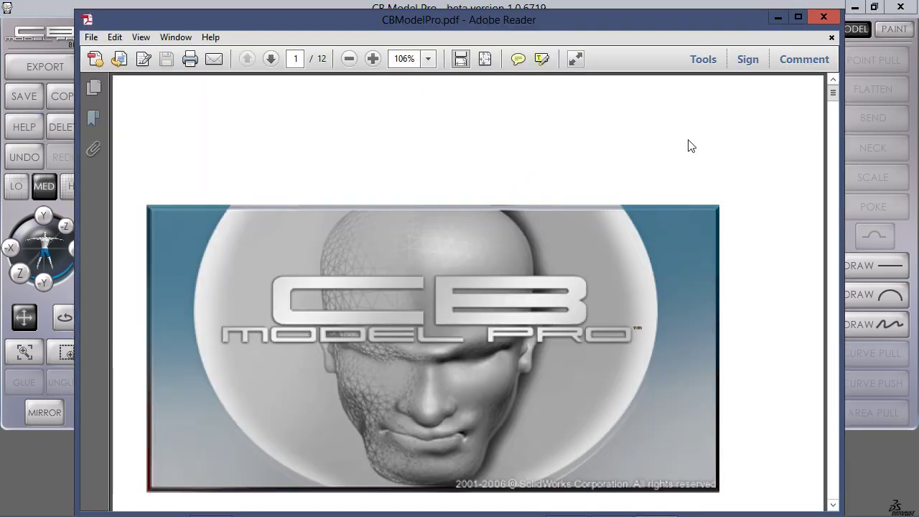
click(823, 17)
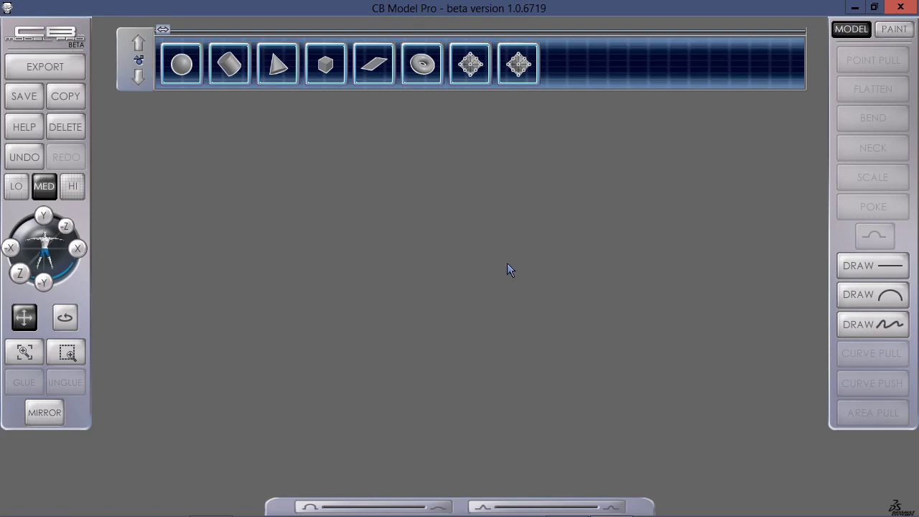
Add a new sphere primitive to the empty scene and delete it again.
click(181, 64)
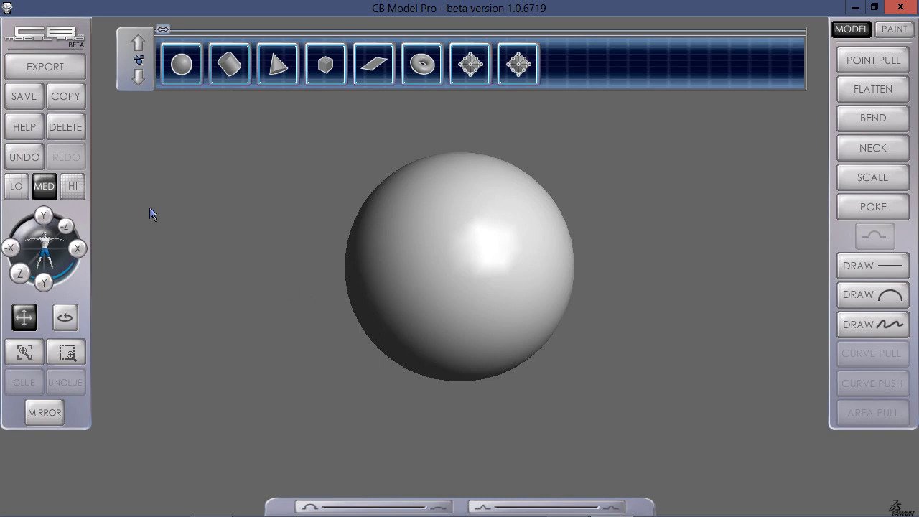
click(65, 126)
click(519, 289)
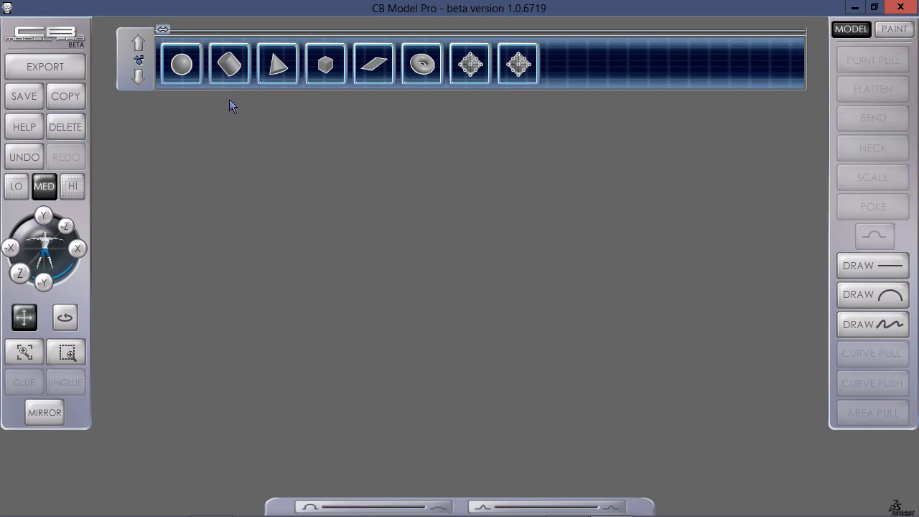
Add a cube primitive and scale it into a wider, lower box.
click(325, 64)
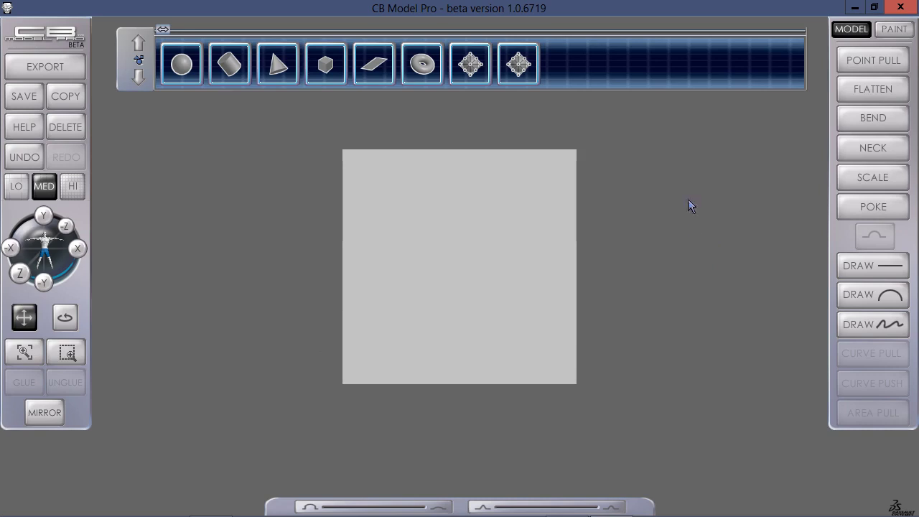
click(865, 178)
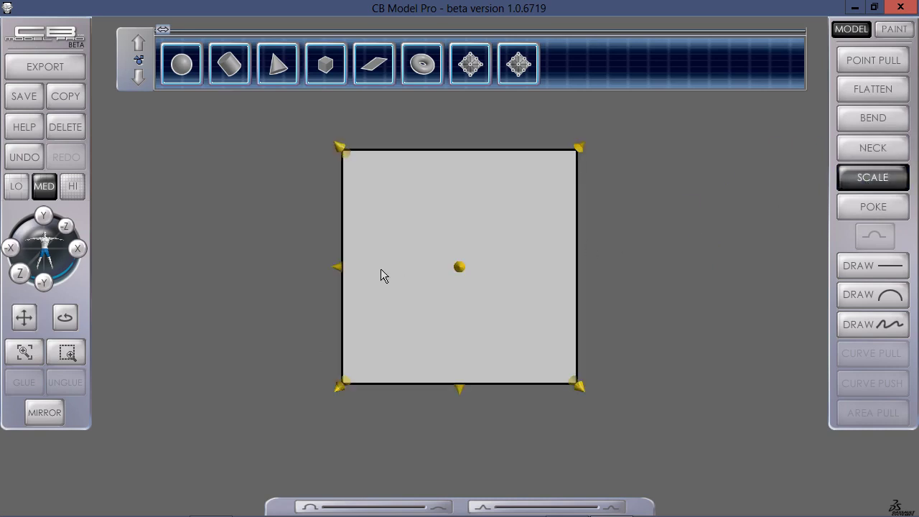
drag(337, 271, 266, 267)
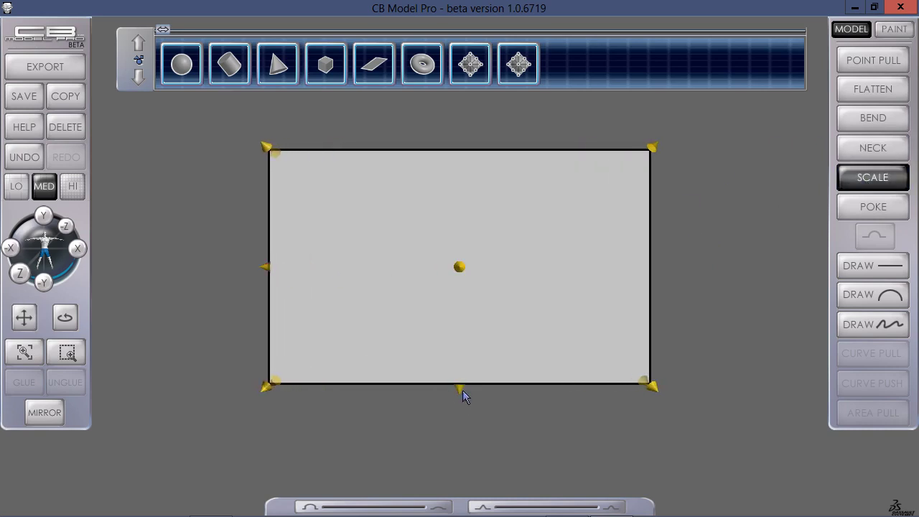
drag(460, 388, 452, 346)
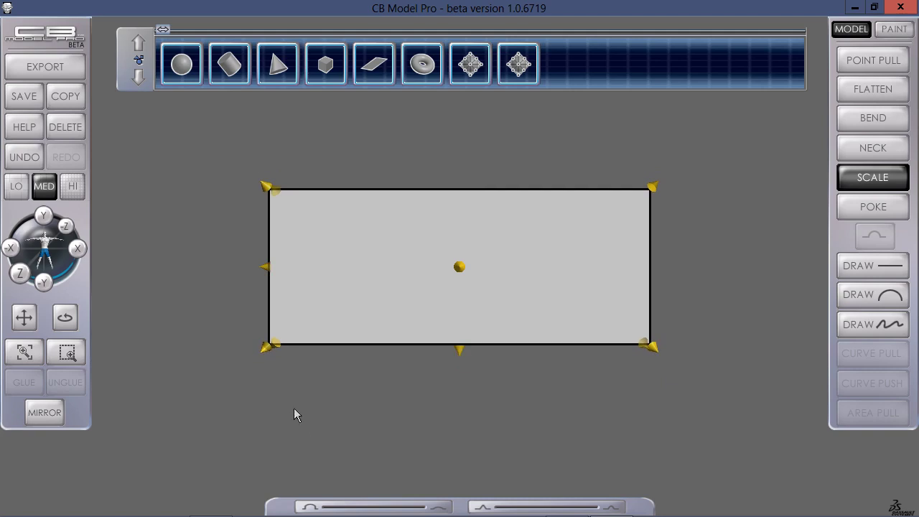
Draw a straight horizontal line on the box's front face and pull it outward into a ridge with Curve Pull.
click(873, 266)
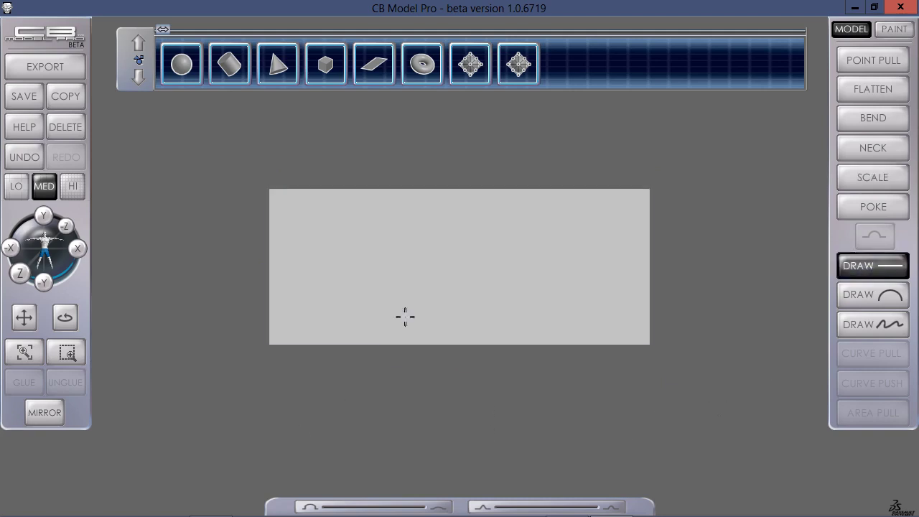
mouse_move(341, 243)
mouse_down()
mouse_move(526, 240)
mouse_move(581, 228)
mouse_move(592, 242)
mouse_up()
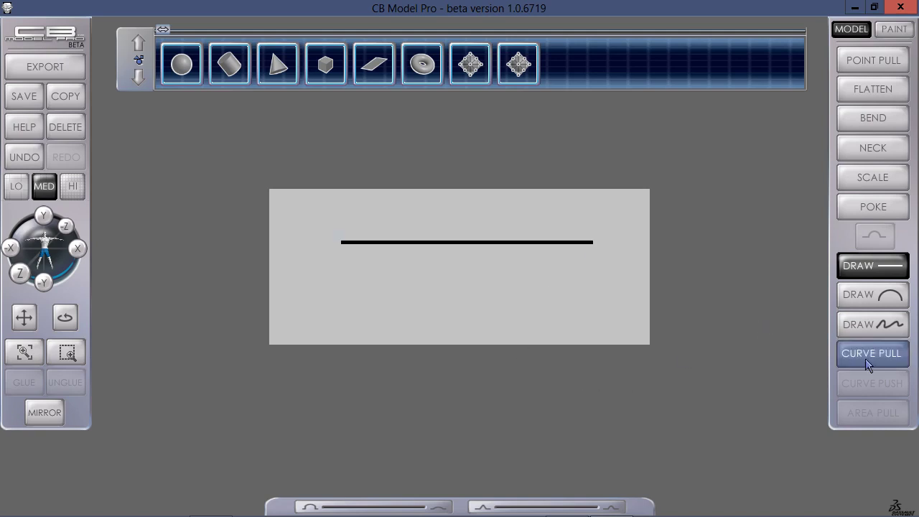
click(865, 355)
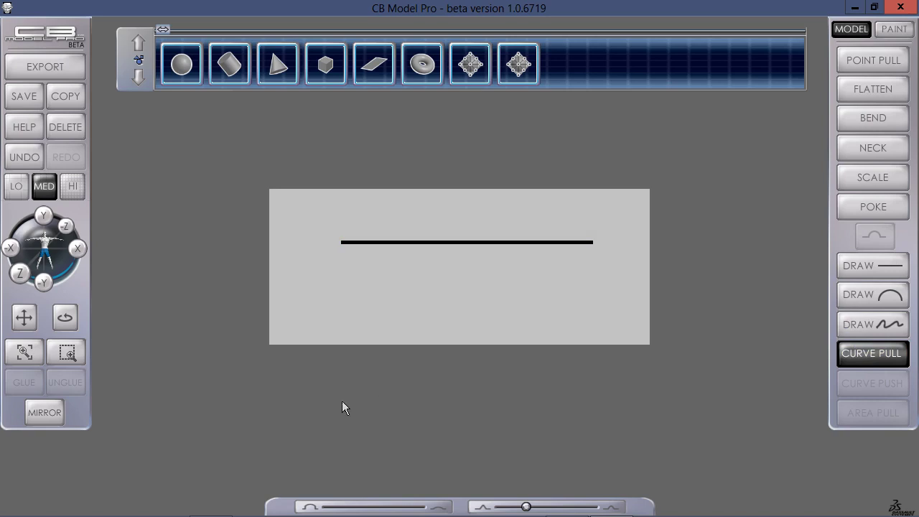
drag(342, 408, 406, 460)
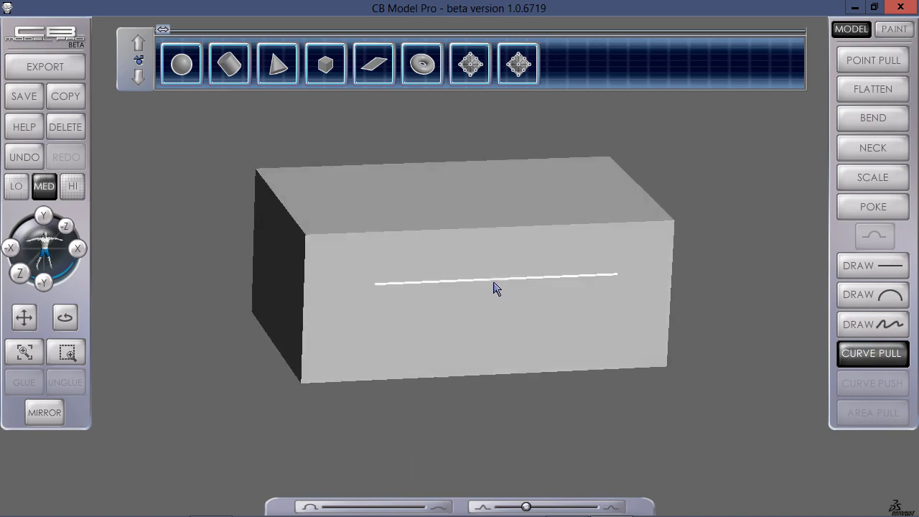
mouse_move(494, 283)
mouse_down()
mouse_move(500, 298)
mouse_move(486, 275)
mouse_move(505, 312)
mouse_move(483, 290)
mouse_move(496, 311)
mouse_move(500, 302)
mouse_up()
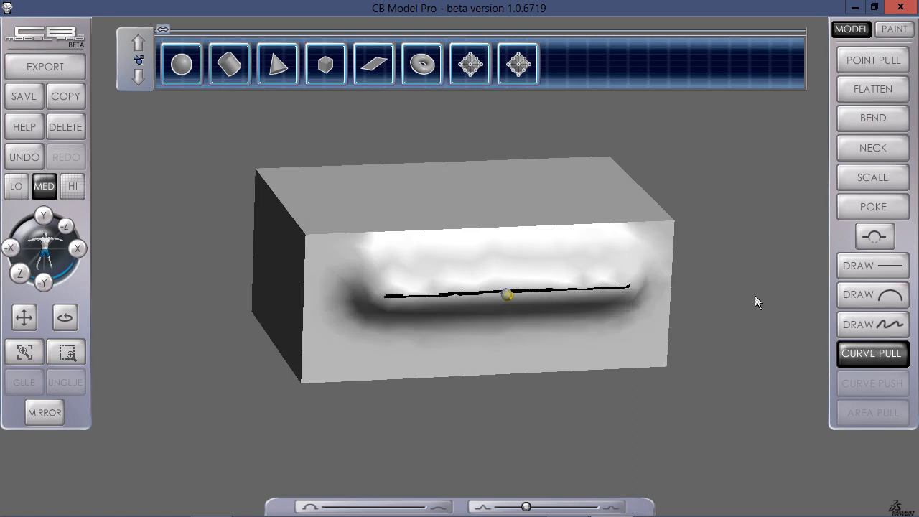
click(753, 303)
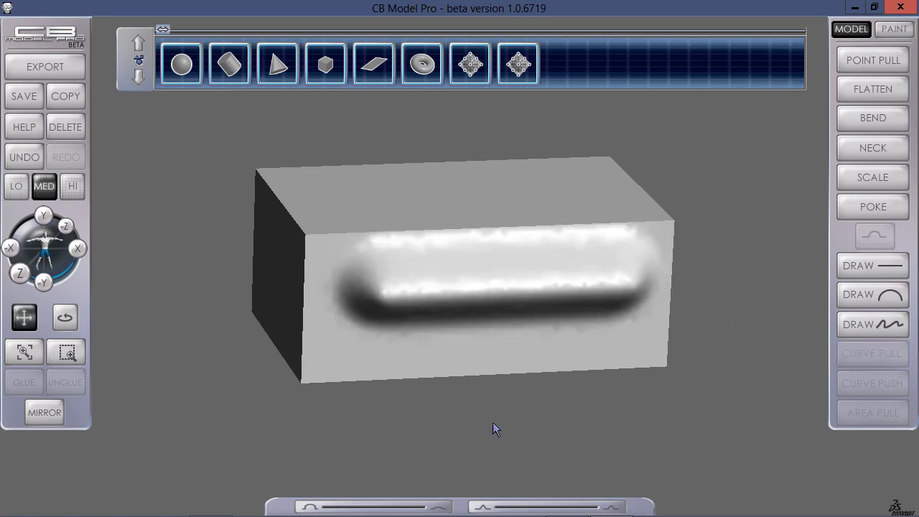
Undo the curve pull and pull the same line outward again with the resolution set to HI.
key(ctrl+z)
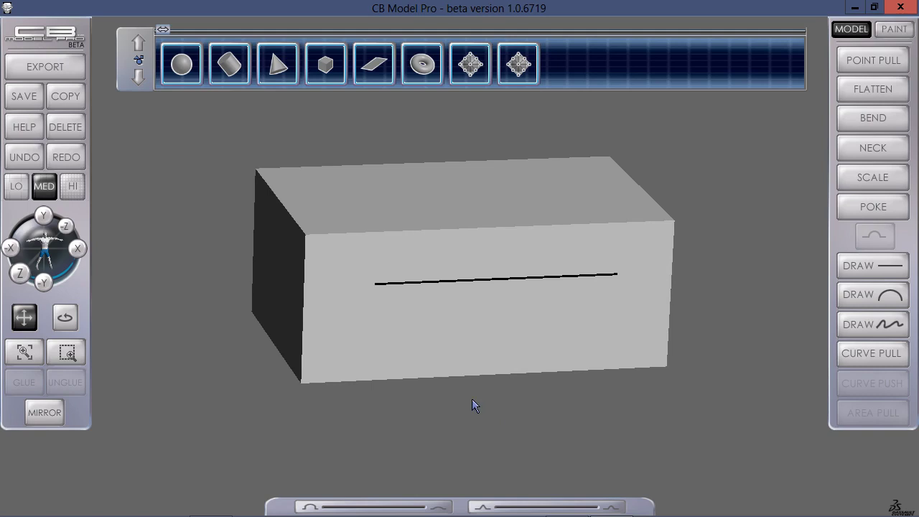
click(74, 186)
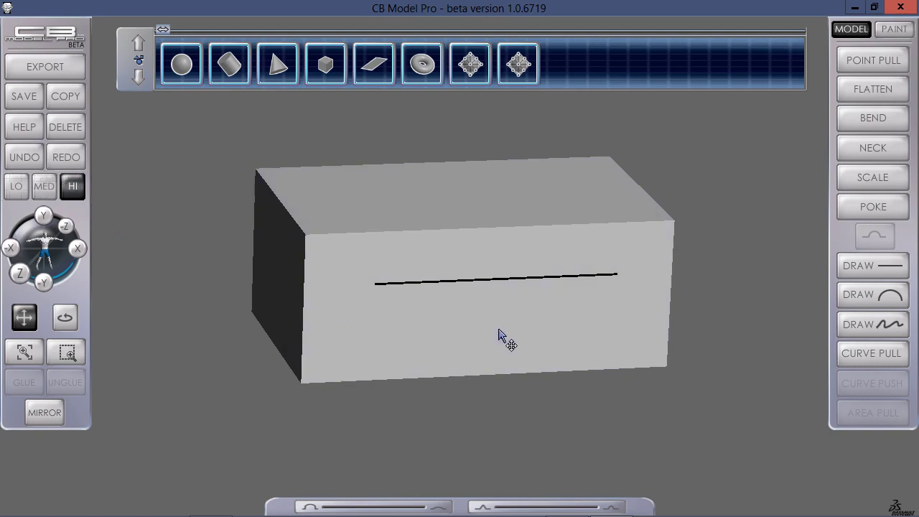
drag(494, 291, 499, 295)
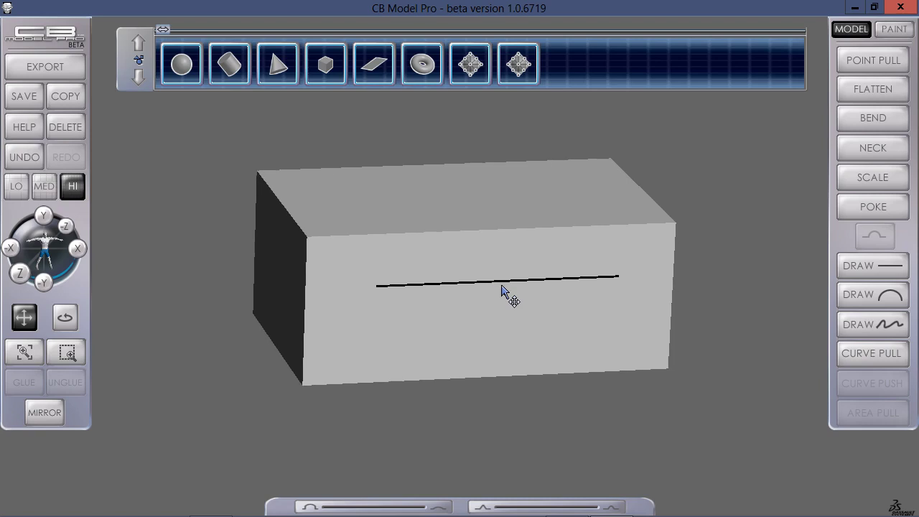
click(876, 359)
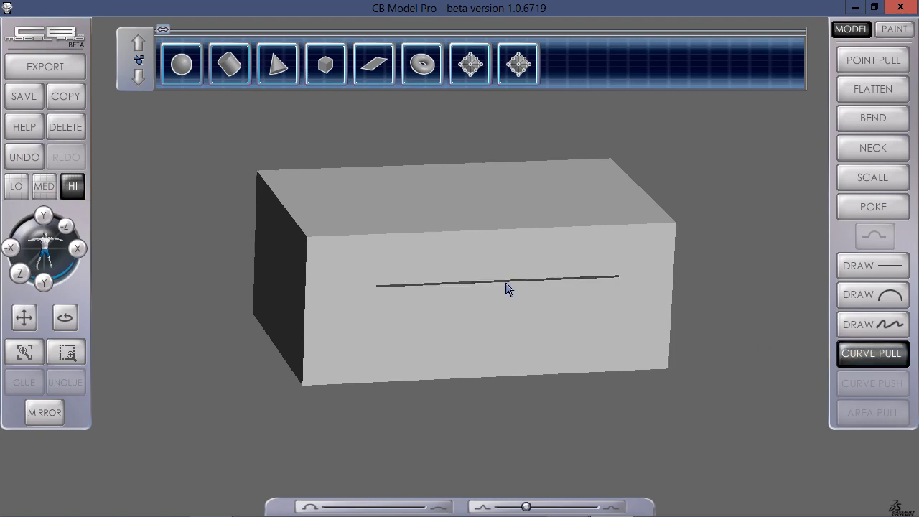
click(508, 287)
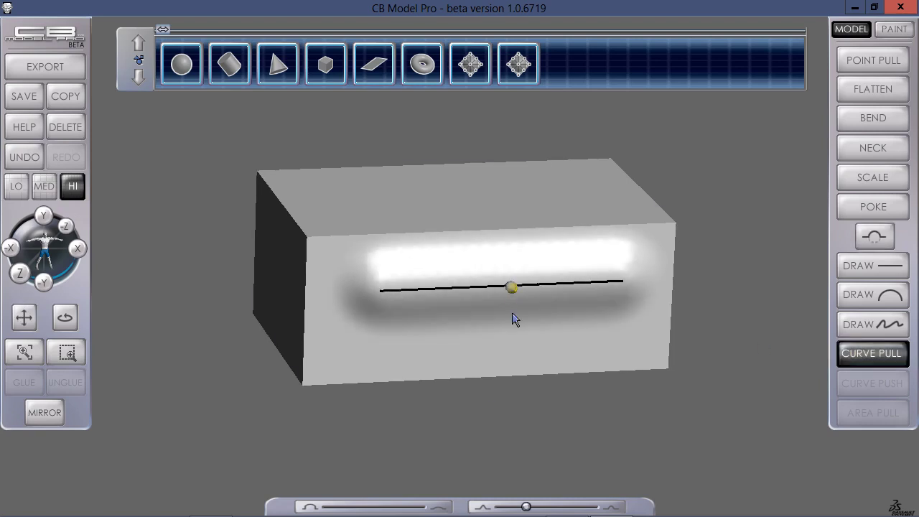
click(553, 420)
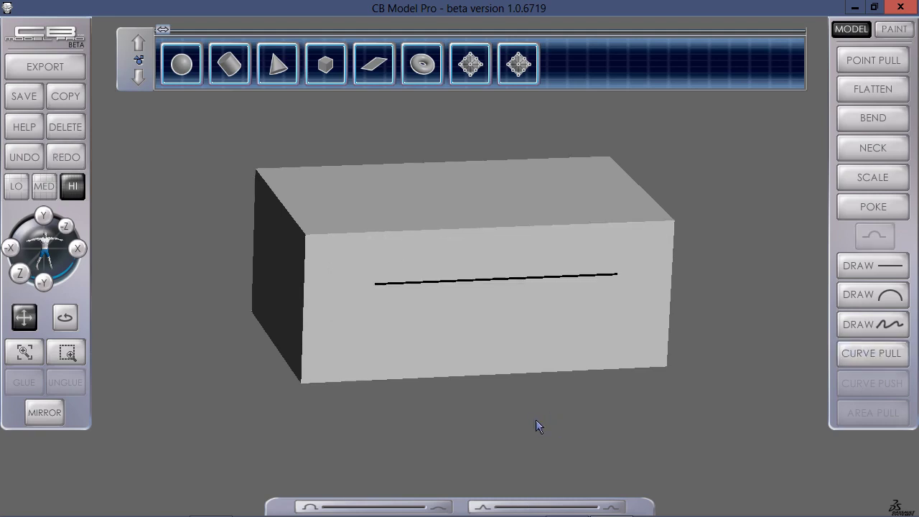
Undo the straight line and draw two arcs that close into a circle on the box's front face in the -Z view.
key(ctrl+z)
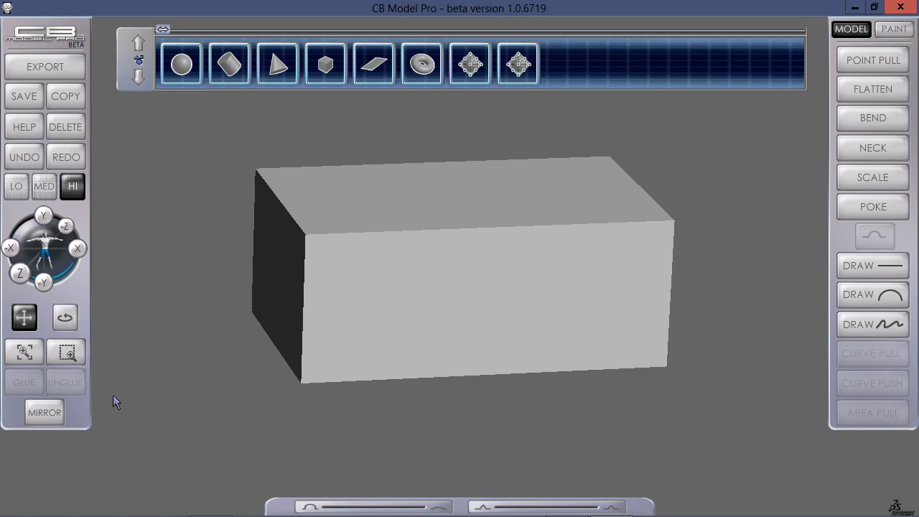
click(65, 226)
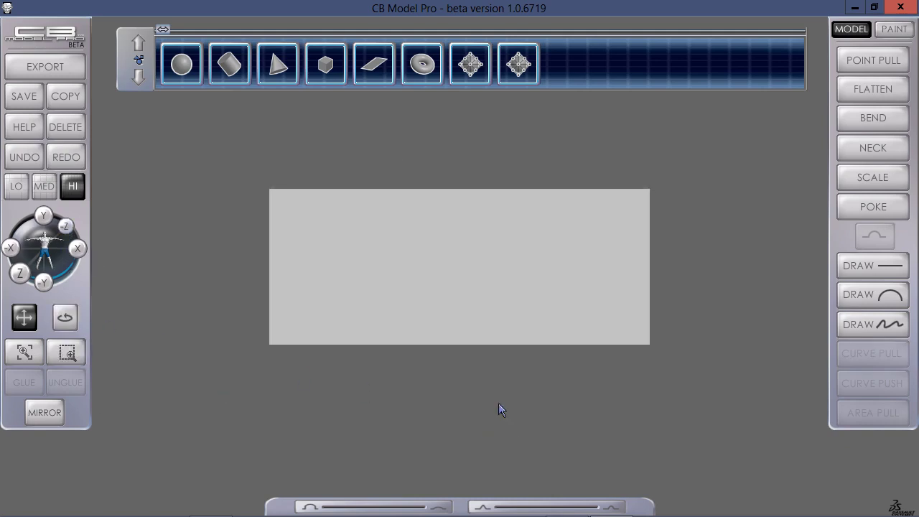
click(865, 292)
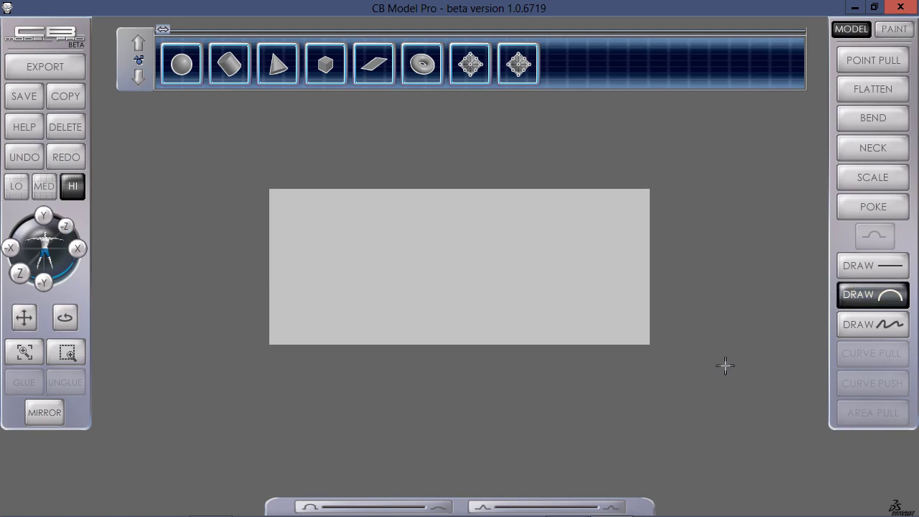
mouse_move(468, 217)
mouse_down()
mouse_move(515, 267)
mouse_move(473, 309)
mouse_move(493, 295)
mouse_move(488, 256)
mouse_move(489, 289)
mouse_move(469, 309)
mouse_move(543, 293)
mouse_move(497, 298)
mouse_up()
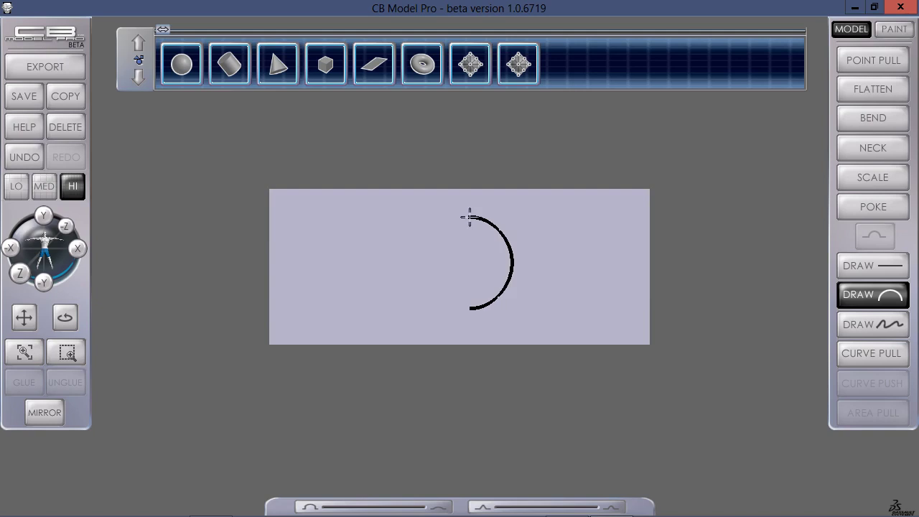
drag(470, 217, 472, 299)
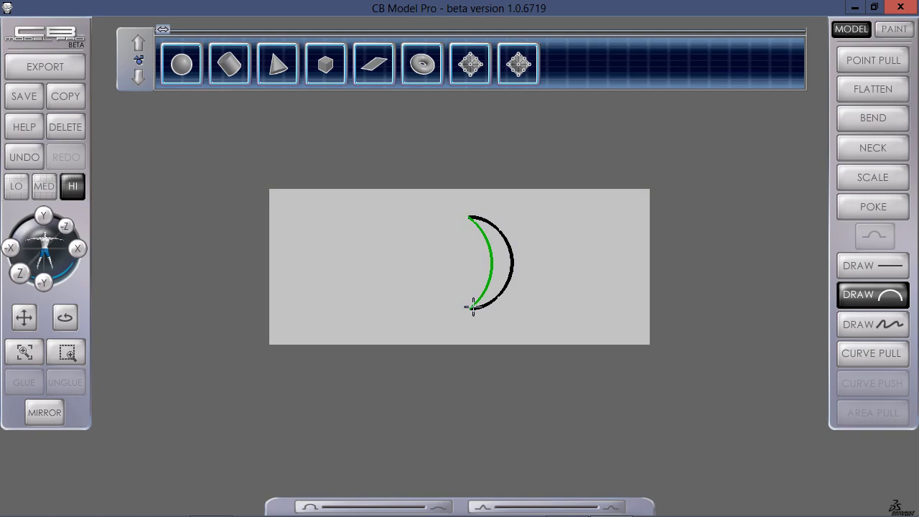
drag(473, 307, 425, 286)
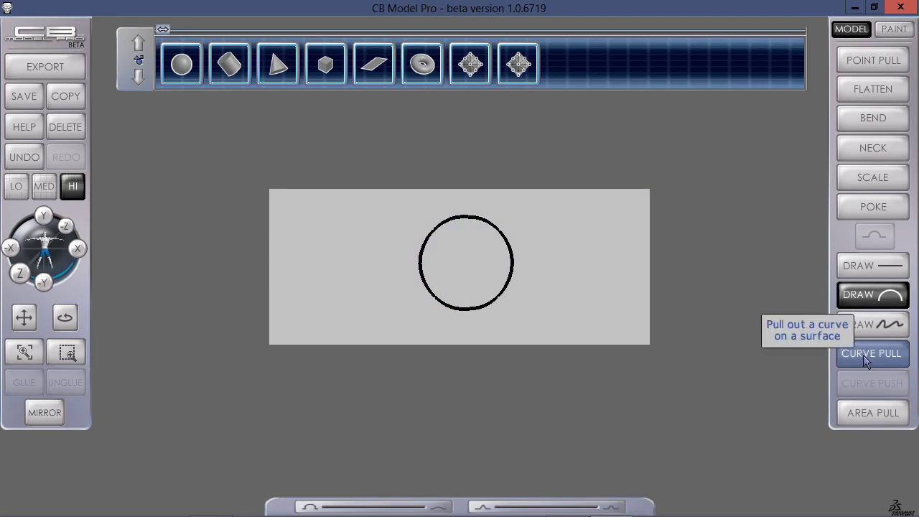
Pull the area enclosed by the circle outward from the box's front face with Area Pull.
click(874, 414)
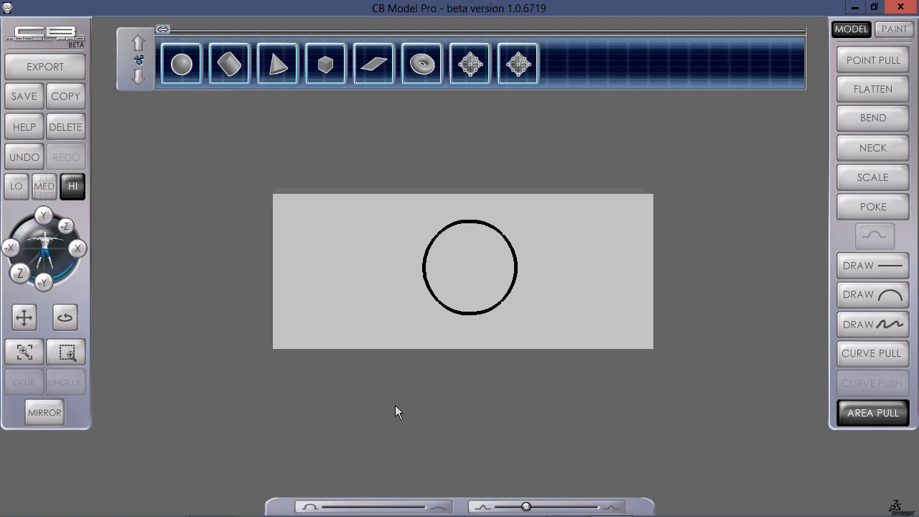
drag(463, 447, 503, 451)
drag(523, 421, 493, 433)
drag(499, 304, 514, 334)
drag(535, 420, 554, 434)
mouse_move(539, 337)
mouse_down()
mouse_move(579, 311)
mouse_move(491, 288)
mouse_up()
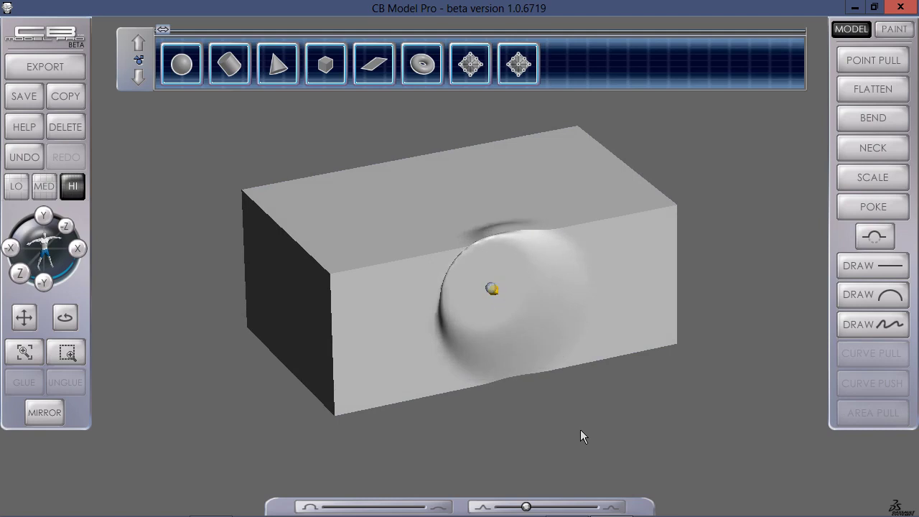
mouse_move(577, 423)
mouse_down()
mouse_move(488, 446)
mouse_move(450, 348)
mouse_move(548, 348)
mouse_move(576, 379)
mouse_up()
Undo the outward pull and use Area Pull to push the circle's area inward into the box.
key(ctrl+z)
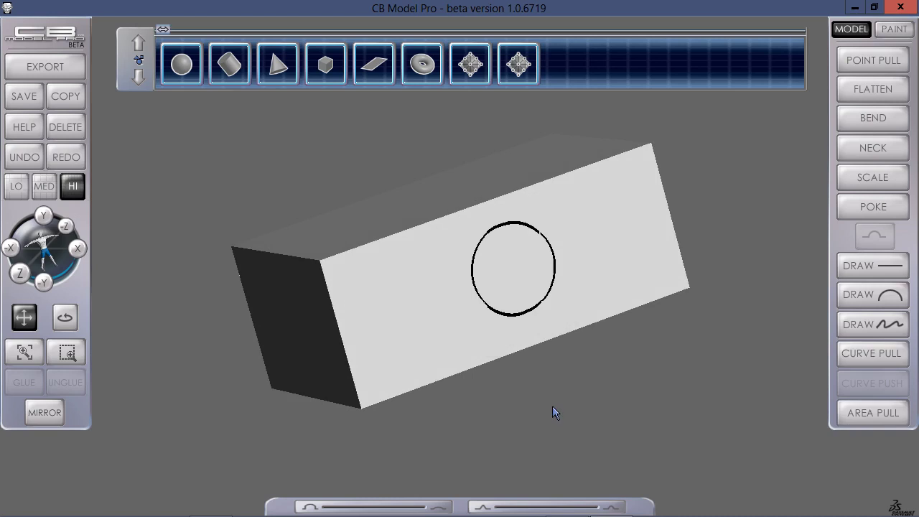
mouse_move(555, 402)
mouse_down()
mouse_move(615, 418)
mouse_move(649, 407)
mouse_up()
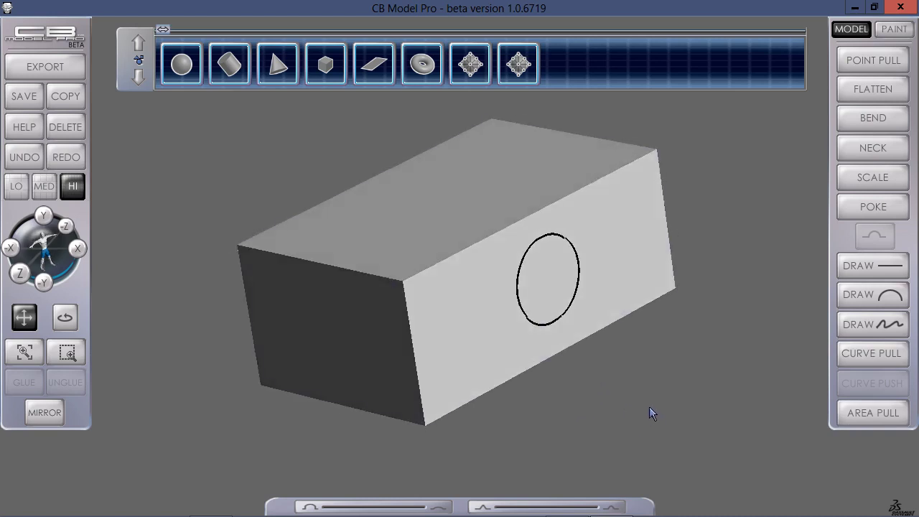
click(567, 288)
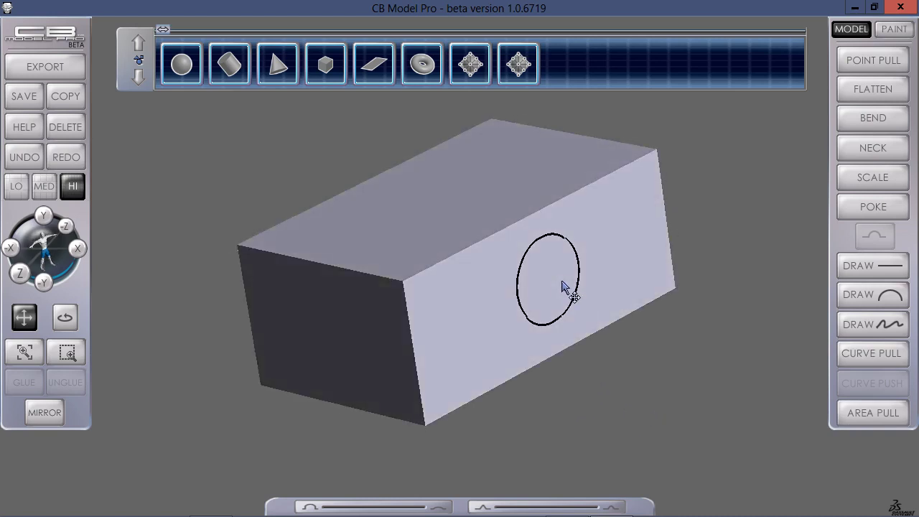
click(871, 415)
click(552, 279)
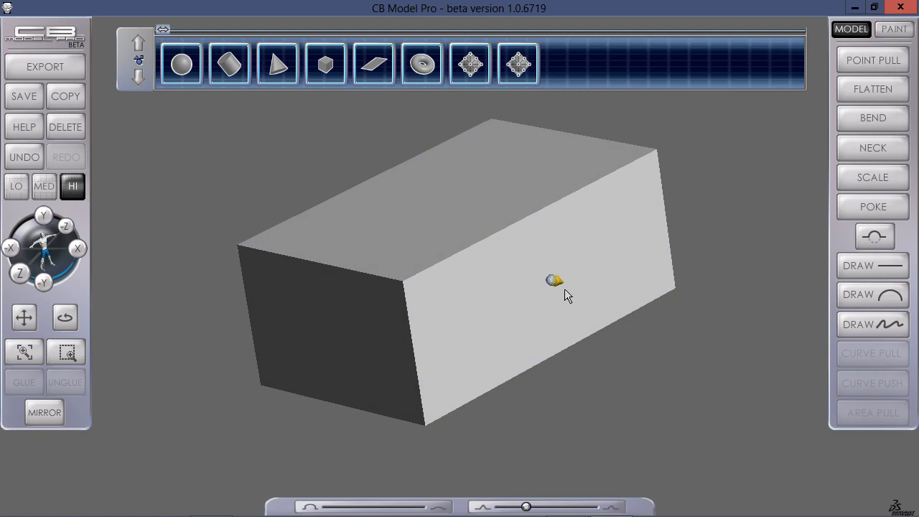
drag(558, 285, 540, 286)
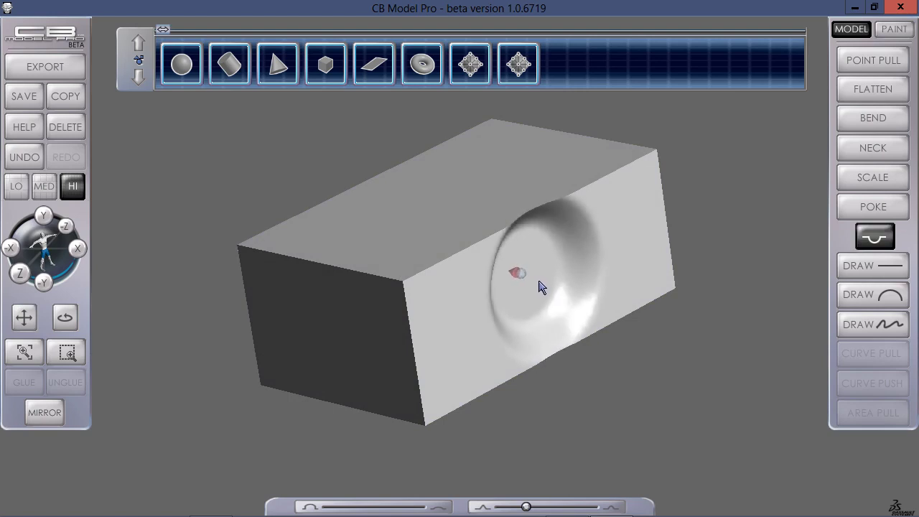
drag(670, 360, 654, 391)
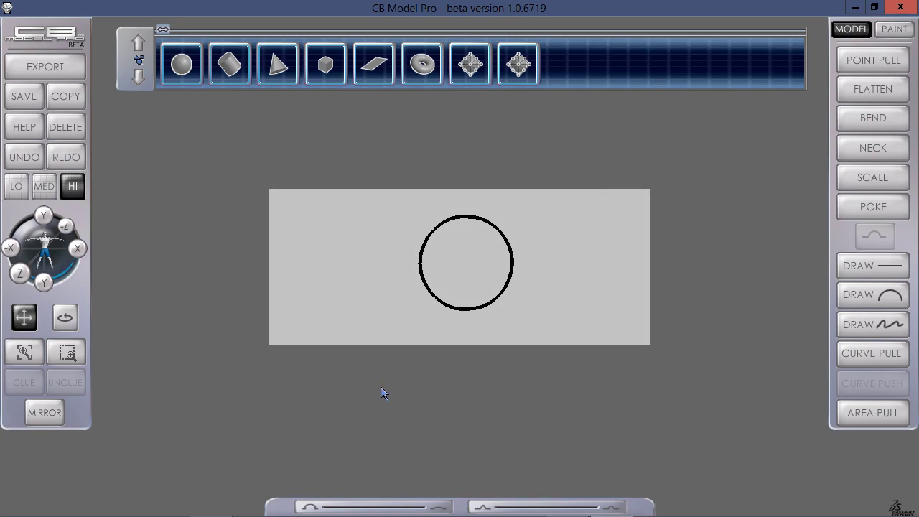
Undo both arcs of the circle and set the resolution to MED.
key(ctrl+z)
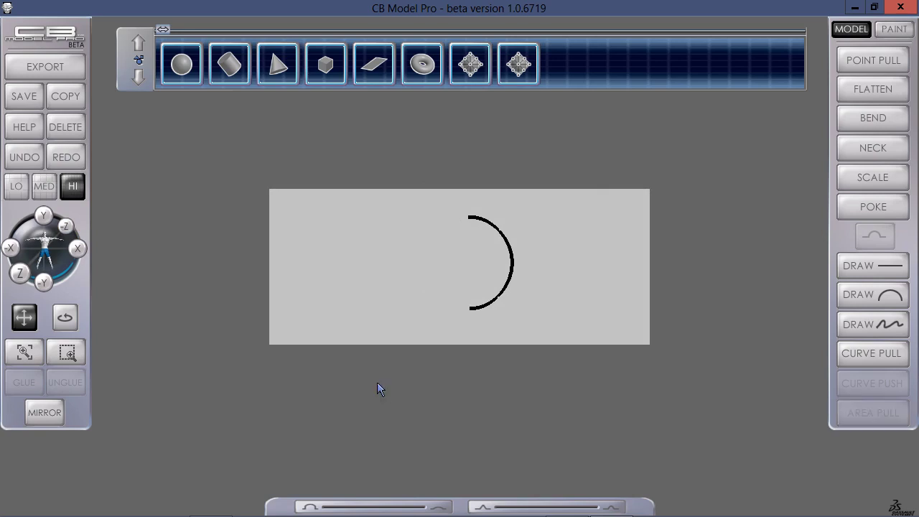
key(ctrl+z)
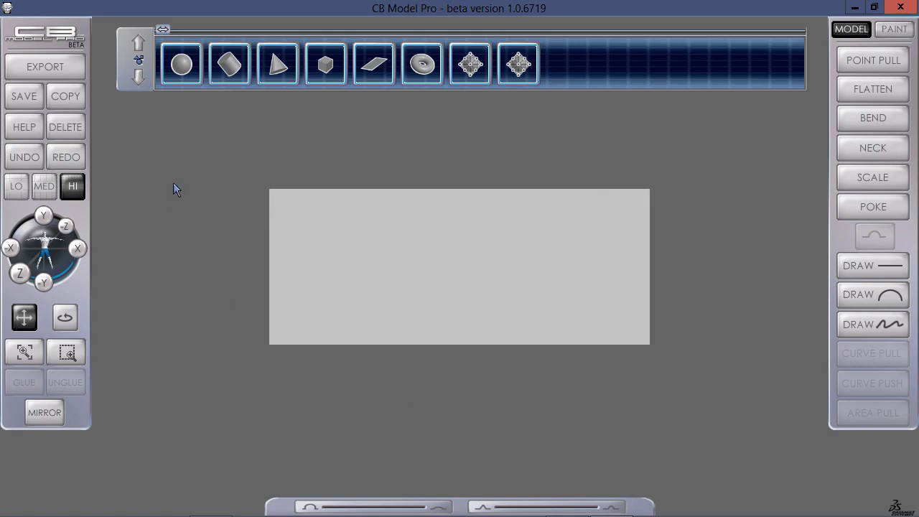
click(44, 189)
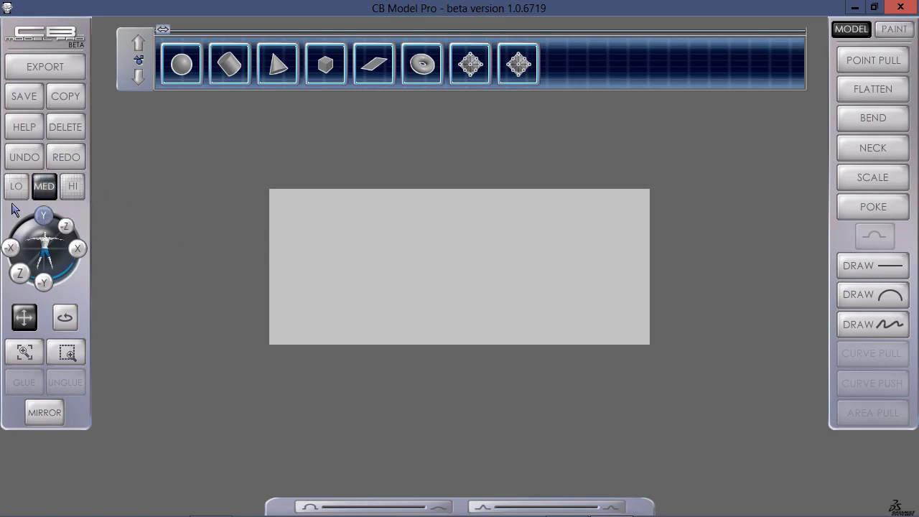
Delete the box and switch the object library from the primitives to the folder of saved models.
click(68, 130)
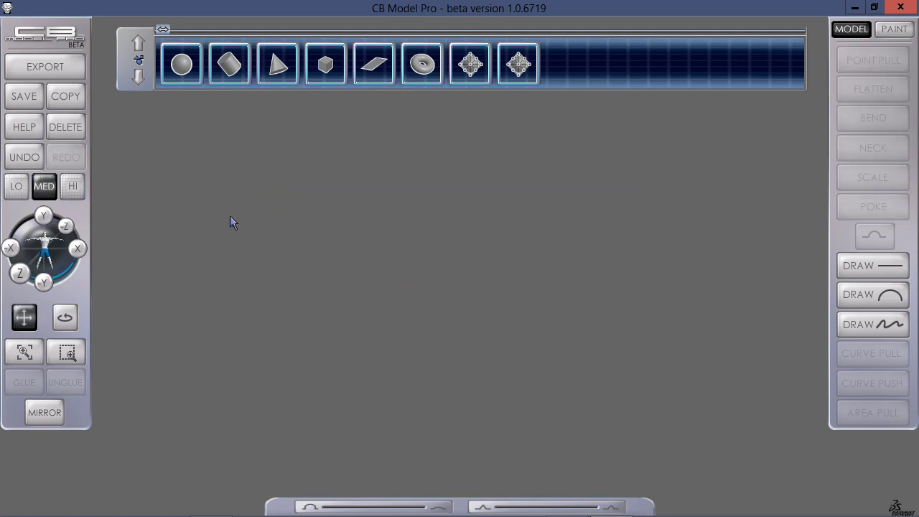
click(140, 77)
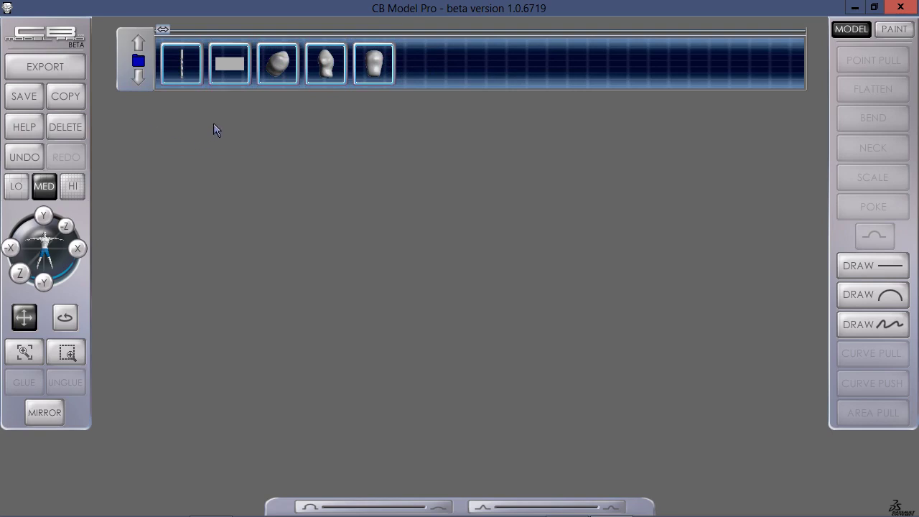
Load the third saved model from the library, orbit around it, and undo its insertion.
click(138, 44)
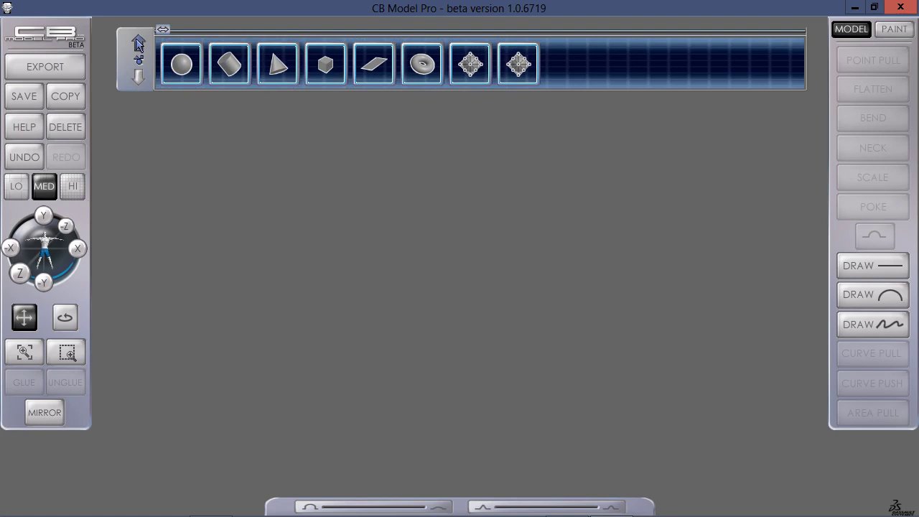
click(139, 78)
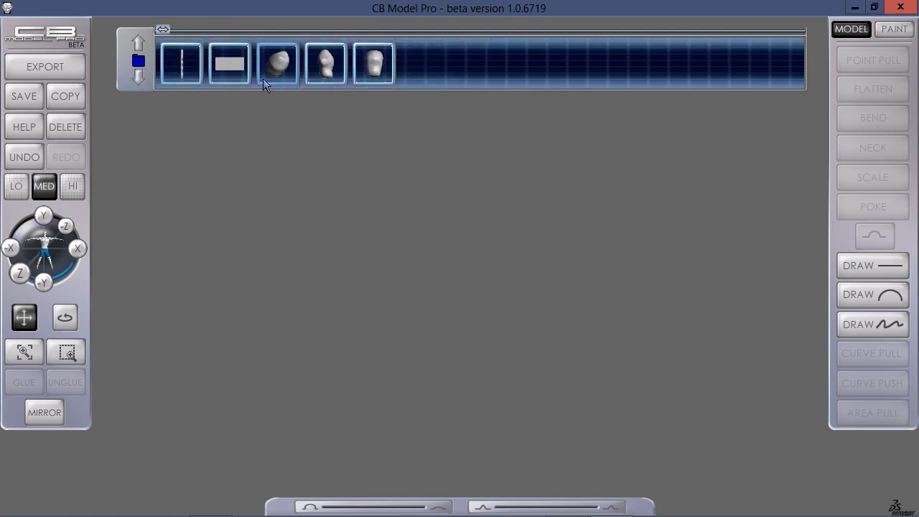
click(283, 75)
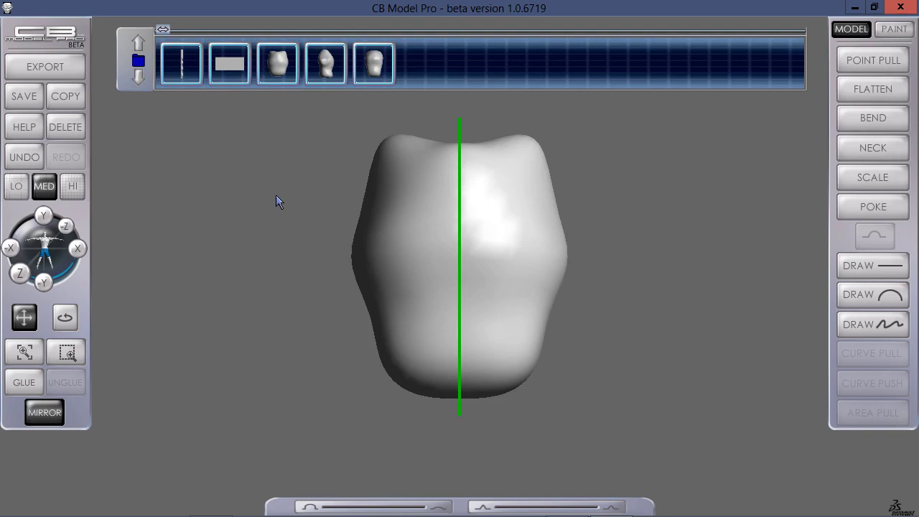
drag(276, 195, 260, 209)
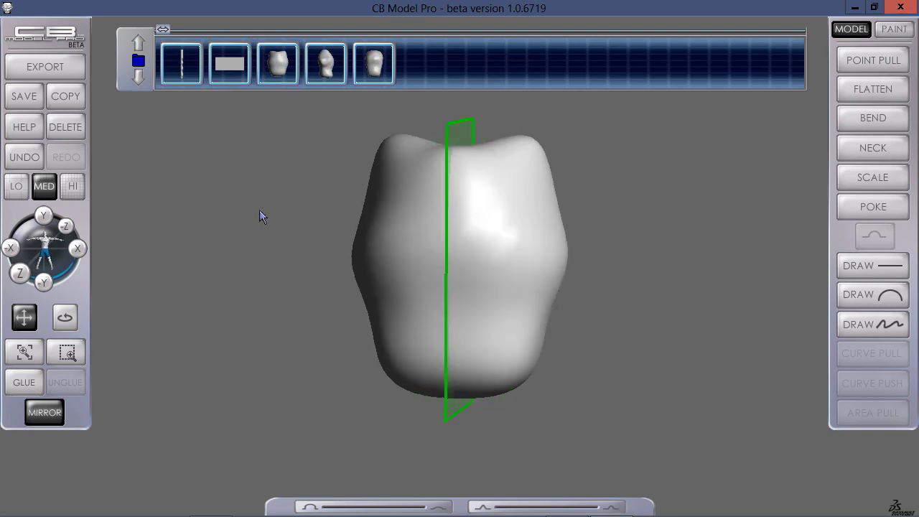
key(ctrl+z)
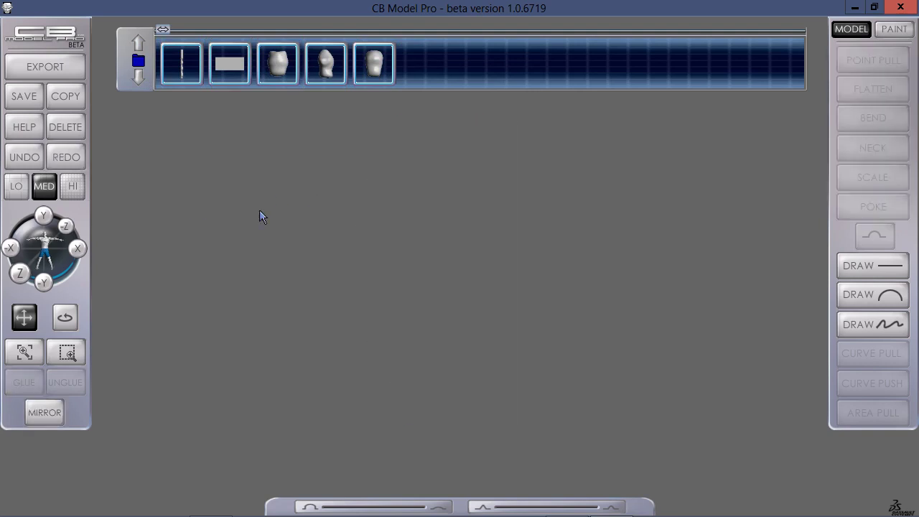
Load the fourth and fifth saved models one after the other, orbit around each, and undo each insertion.
click(336, 66)
drag(302, 228, 226, 333)
key(ctrl+z)
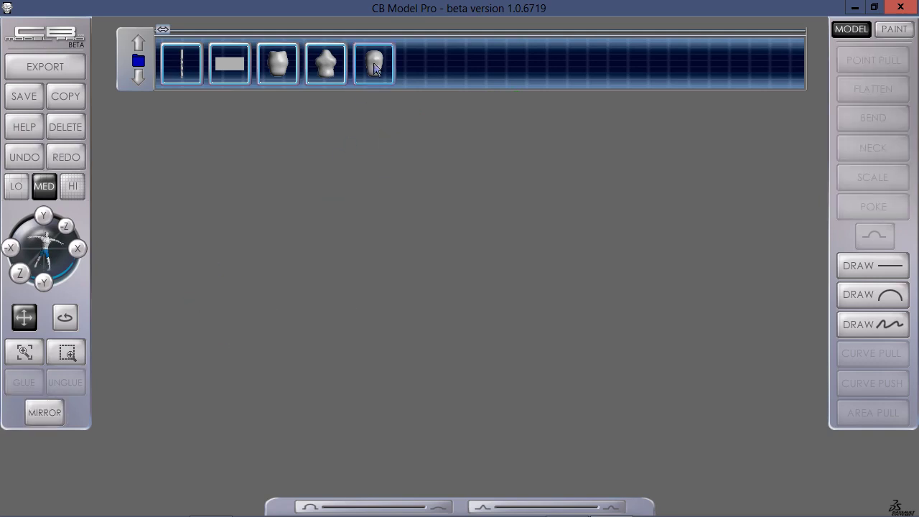
key(ctrl+y)
drag(388, 271, 273, 303)
key(ctrl+z)
Return the object library to the primitives and preview the body template with arms and legs, undoing its insertion.
click(138, 44)
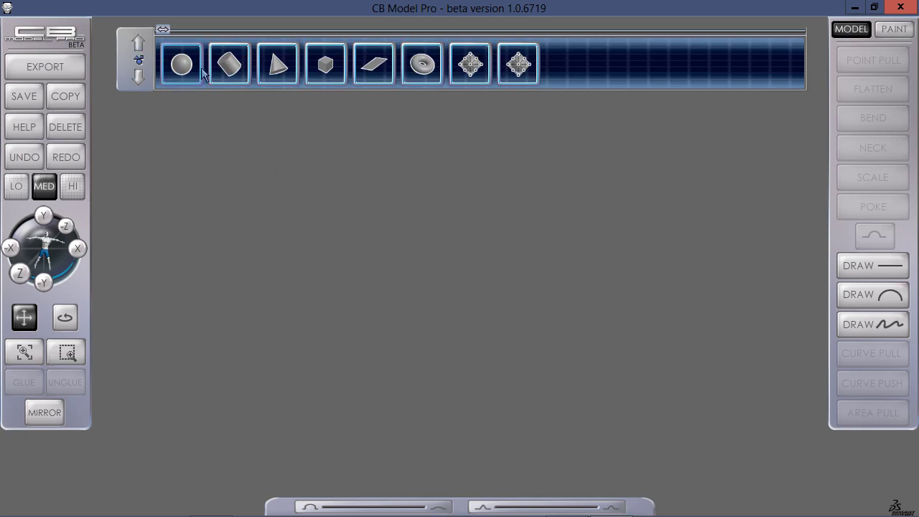
click(470, 64)
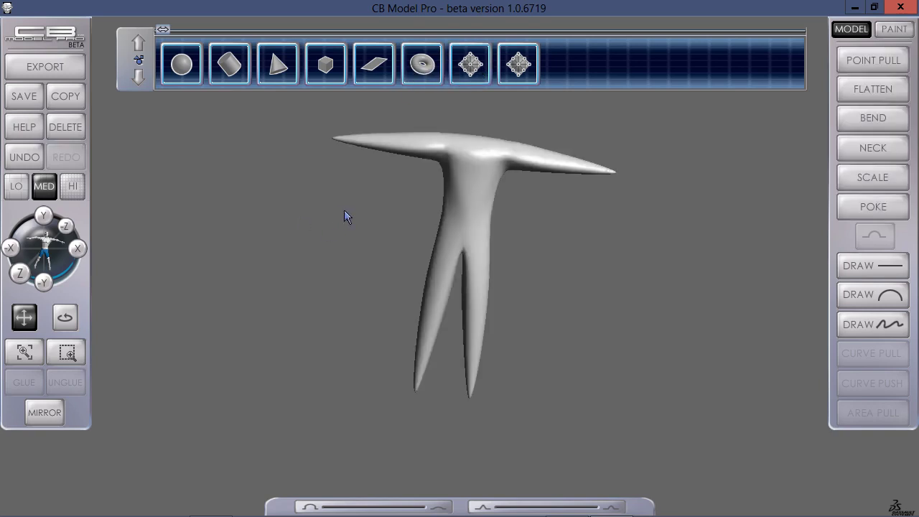
mouse_move(347, 213)
mouse_down()
mouse_move(242, 257)
mouse_move(290, 187)
mouse_move(503, 207)
mouse_move(239, 240)
mouse_move(419, 216)
mouse_move(546, 232)
mouse_move(289, 277)
mouse_move(305, 249)
mouse_move(303, 257)
mouse_up()
key(ctrl+z)
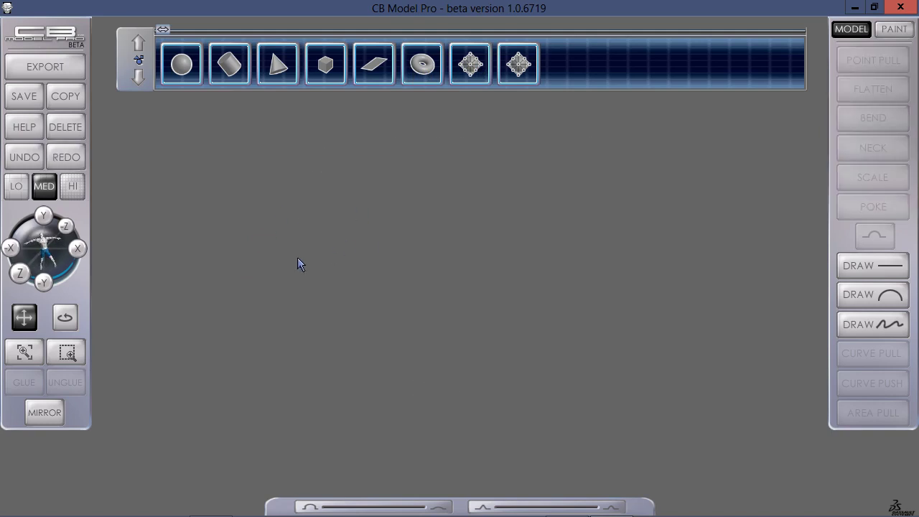
Insert the head template, examine it from an angle and straight on, and undo its insertion.
key(ctrl+y)
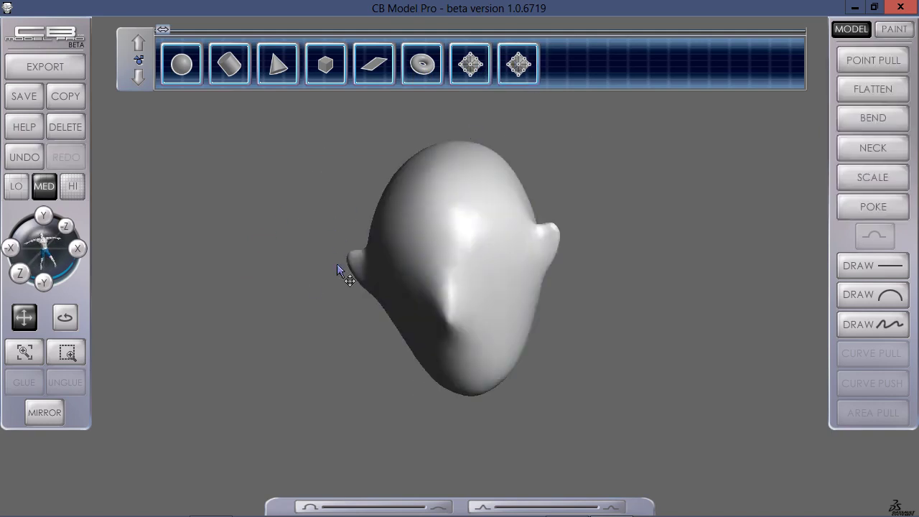
drag(300, 287, 445, 241)
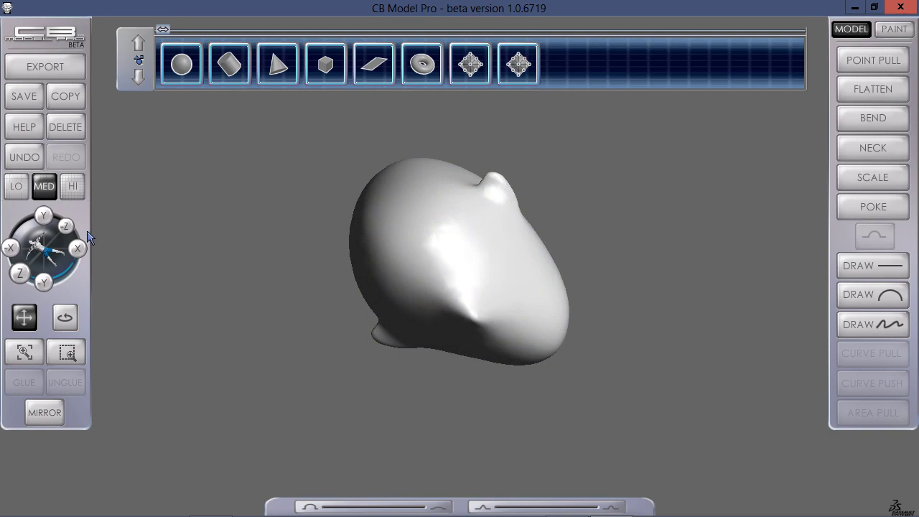
click(66, 226)
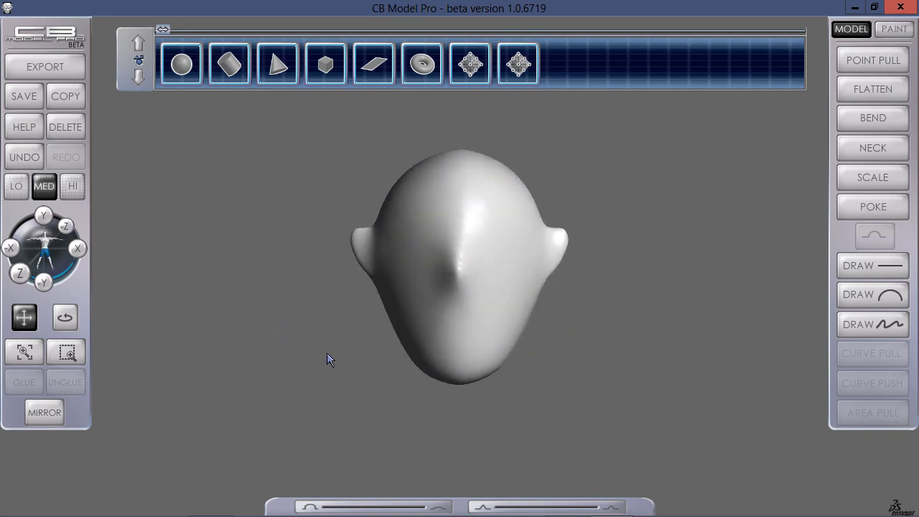
mouse_move(327, 353)
mouse_down()
mouse_move(228, 356)
mouse_move(508, 355)
mouse_move(224, 363)
mouse_move(514, 359)
mouse_move(271, 358)
mouse_up()
key(ctrl+z)
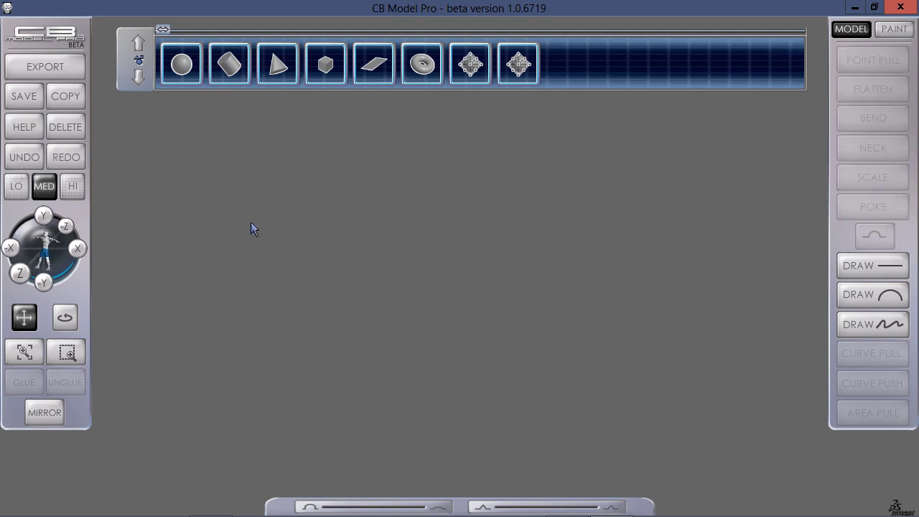
Add a sphere and use Bend to curve it slightly along a horizontal bend line lowered to its underside.
click(180, 68)
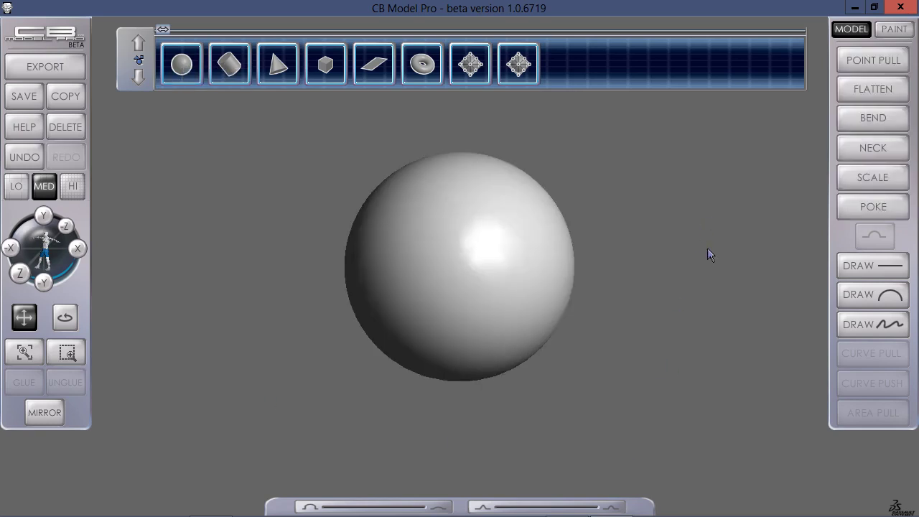
click(852, 119)
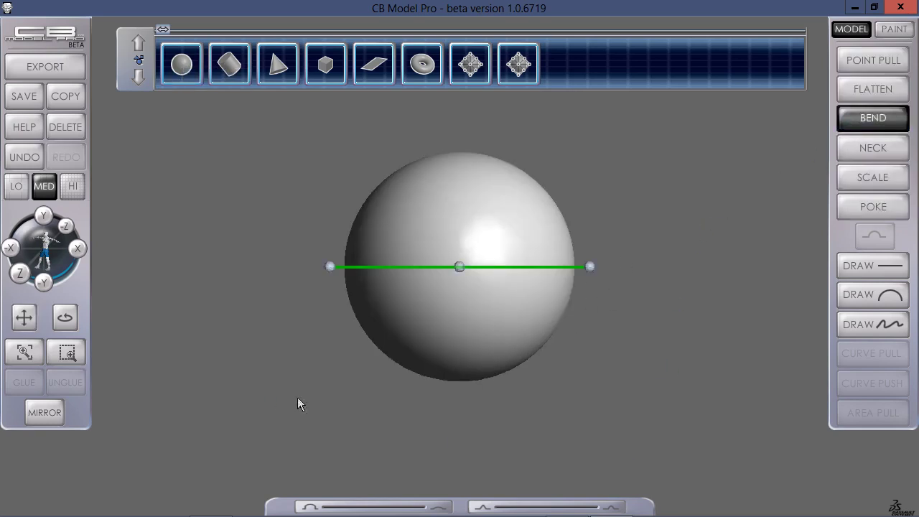
drag(460, 267, 463, 361)
drag(596, 359, 600, 370)
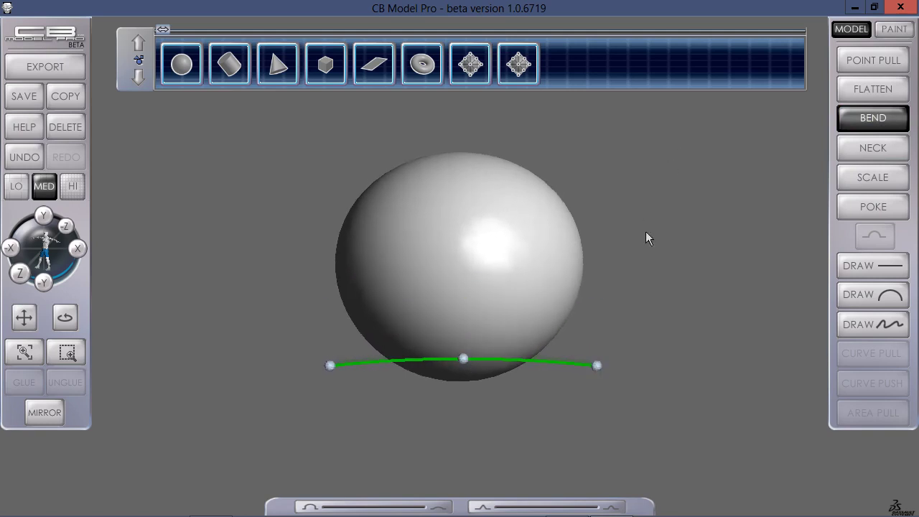
Turn mirroring on for the sphere, start Scale, and turn mirroring off again with the sphere facing front.
click(45, 412)
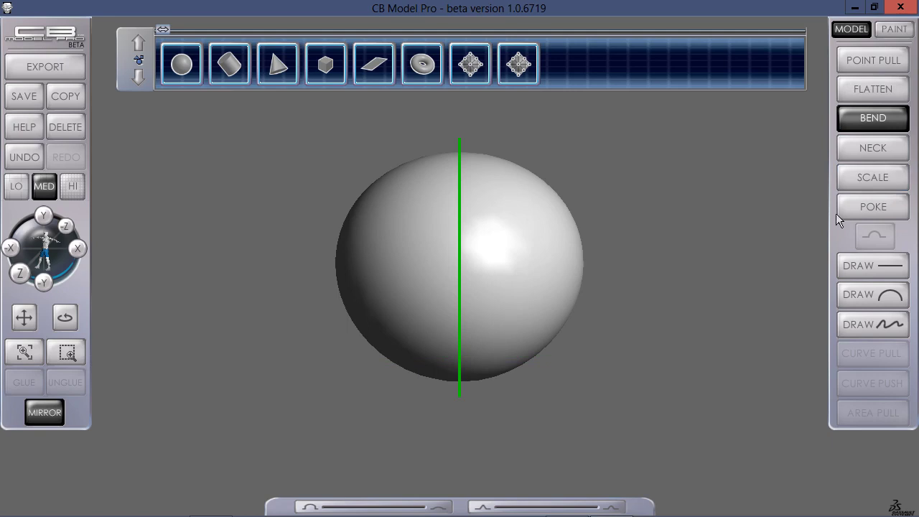
click(873, 177)
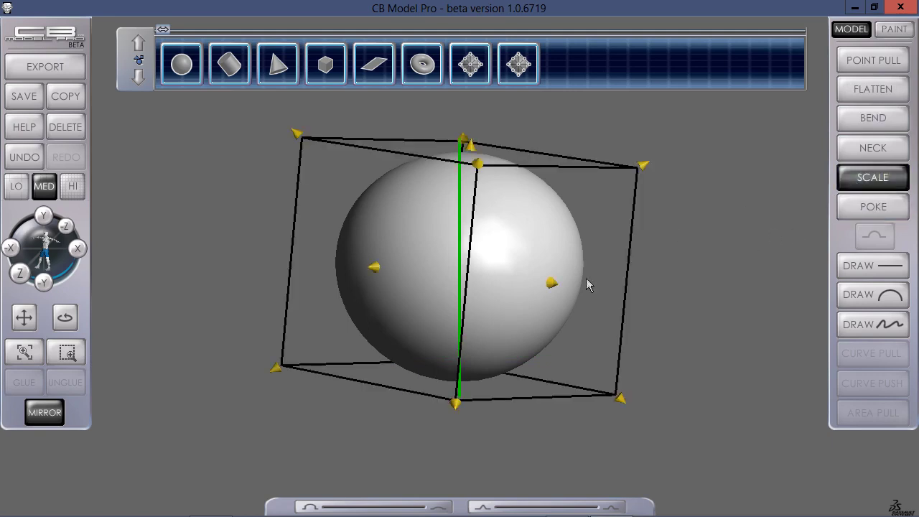
click(66, 226)
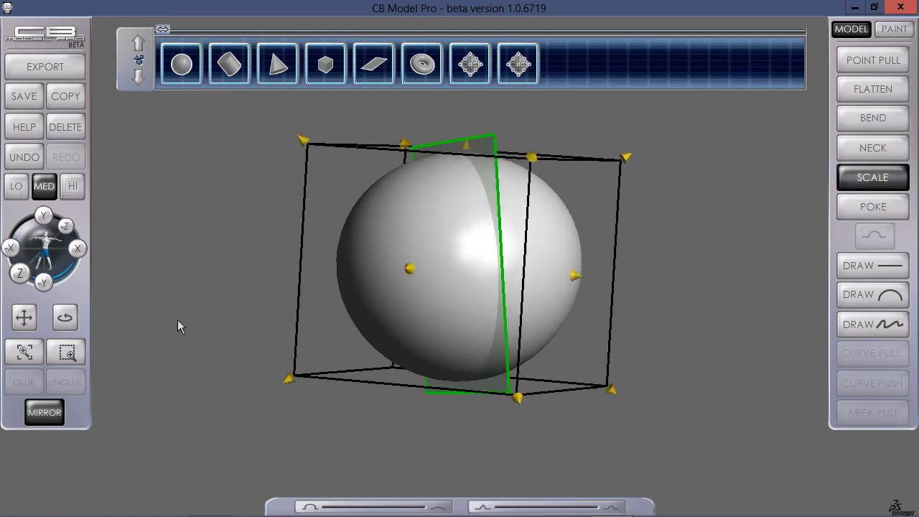
click(45, 412)
click(191, 357)
click(421, 293)
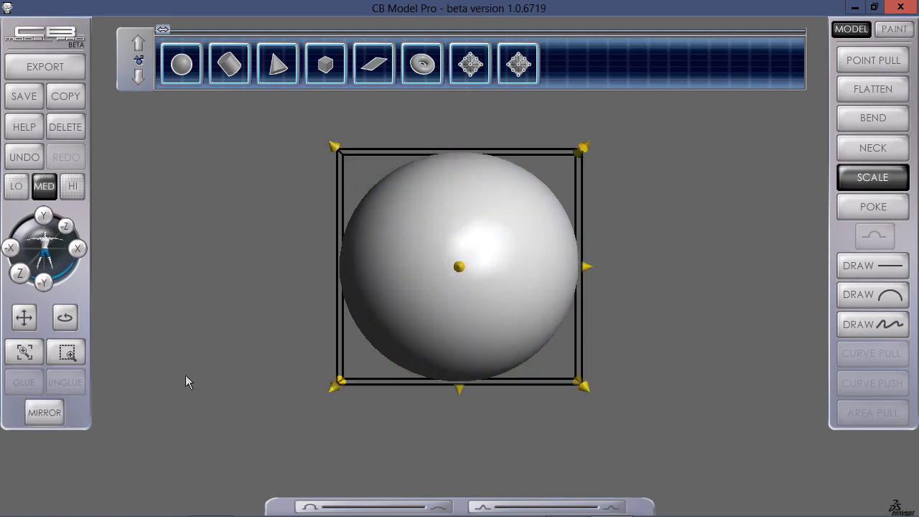
Show and hide the sphere's mirror plane twice while the Scale box is active.
click(46, 413)
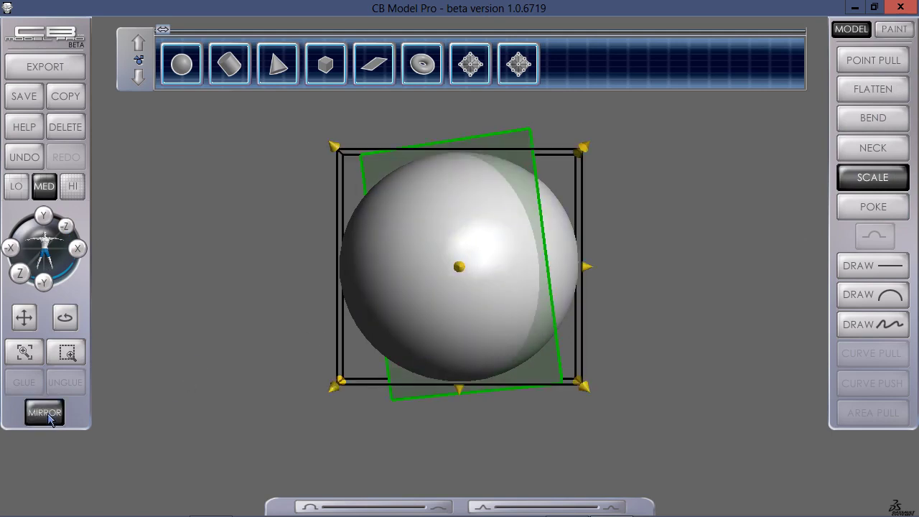
click(47, 415)
drag(244, 344, 197, 370)
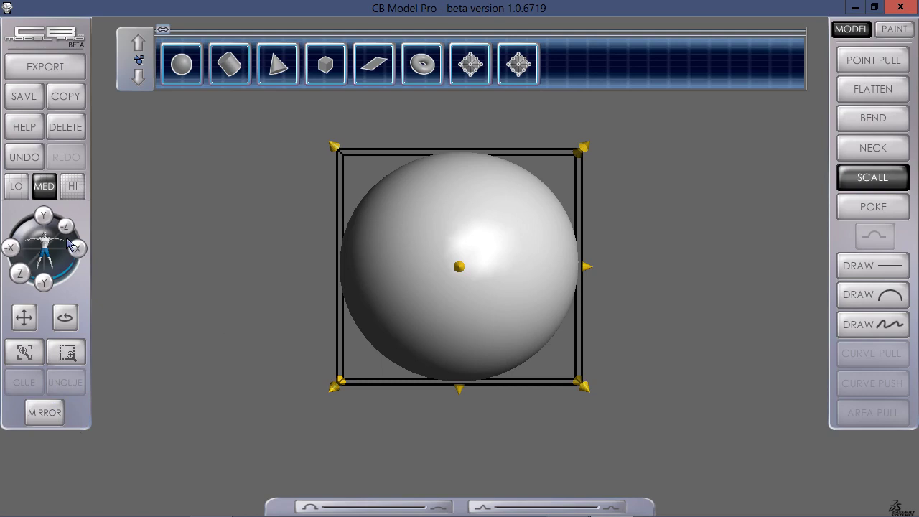
click(44, 413)
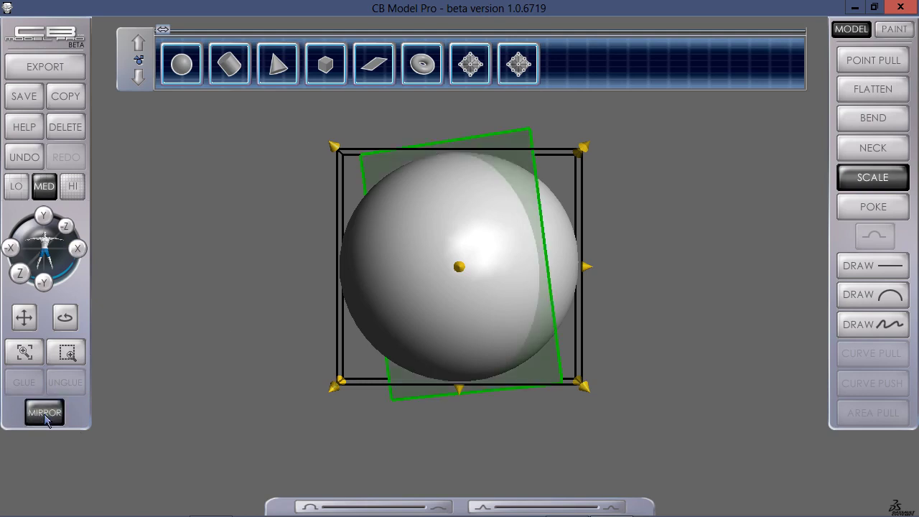
click(44, 413)
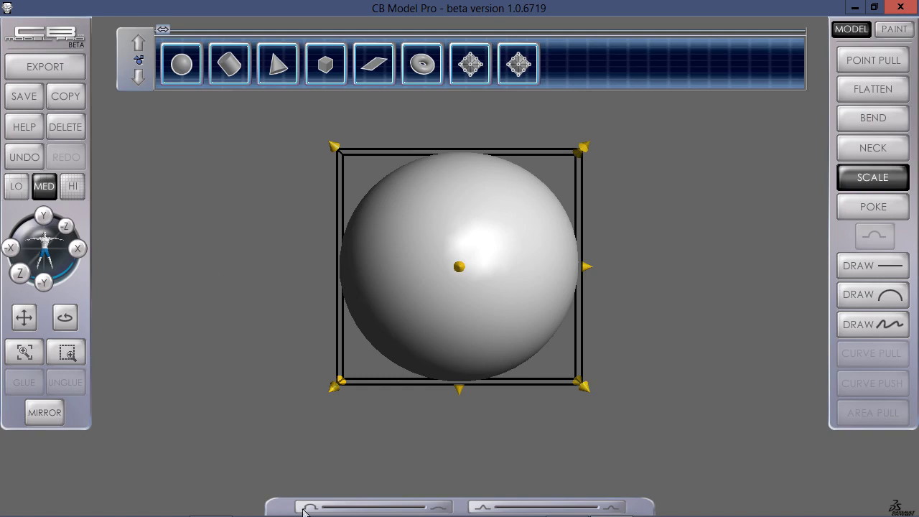
Scale the sphere into a narrow, tall ellipsoid and flatten away its upper part, ending with Point Pull active.
drag(592, 269, 529, 269)
drag(456, 384, 460, 414)
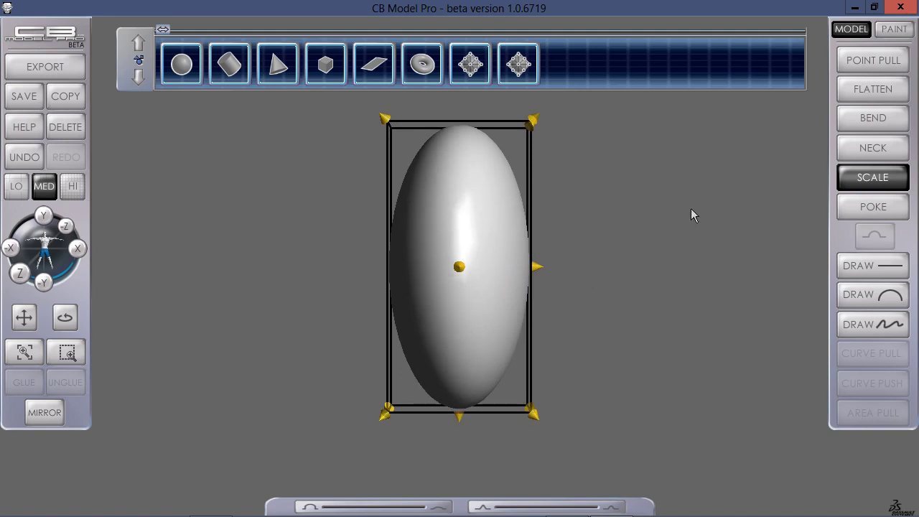
click(872, 89)
drag(438, 95, 451, 214)
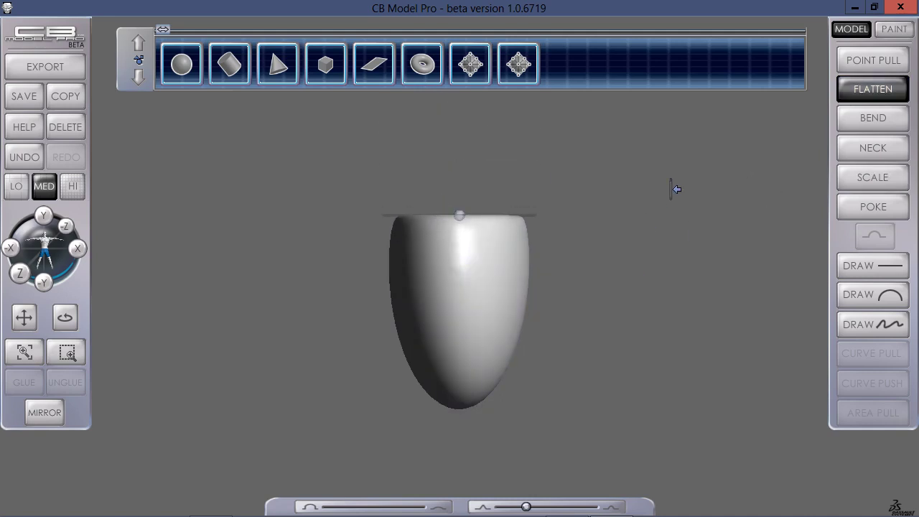
click(873, 63)
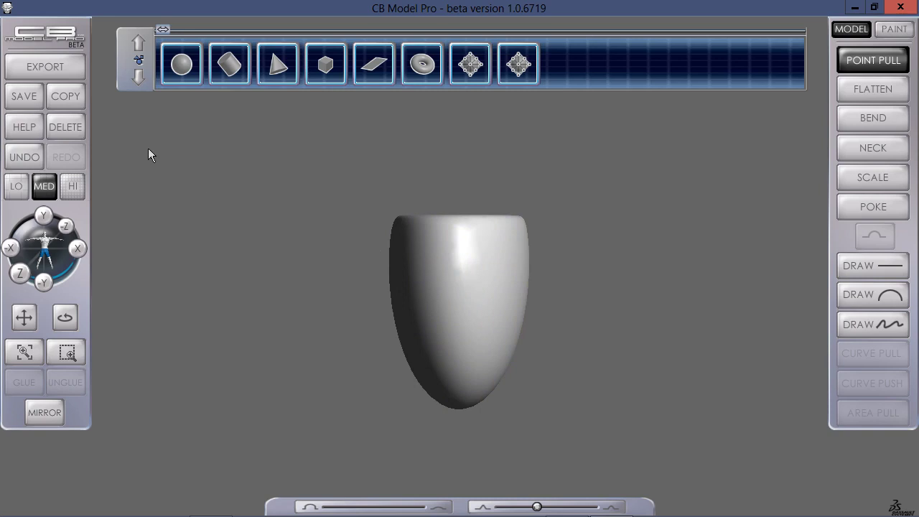
Export the model in OBJ format as file49.obj and close CB Model Pro.
click(64, 66)
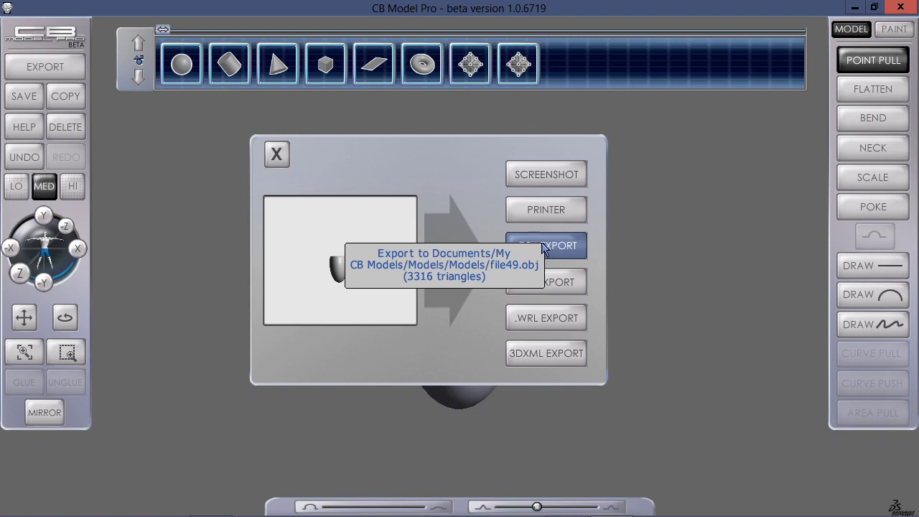
click(569, 247)
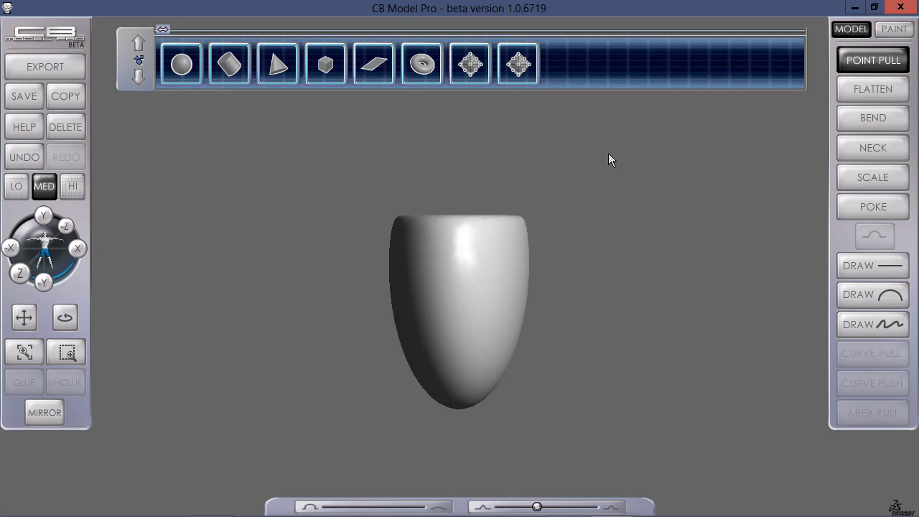
click(901, 7)
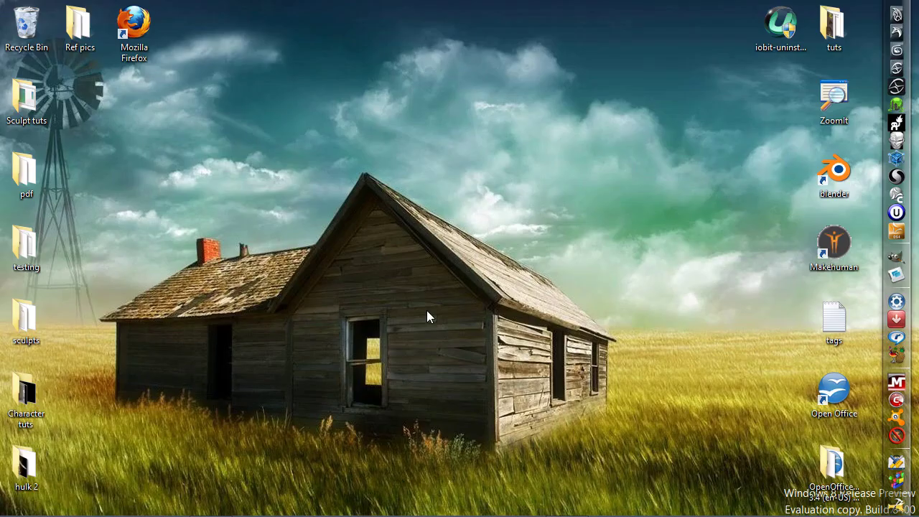
Open Blender, dismiss the splash screen and delete the default cube.
double_click(833, 183)
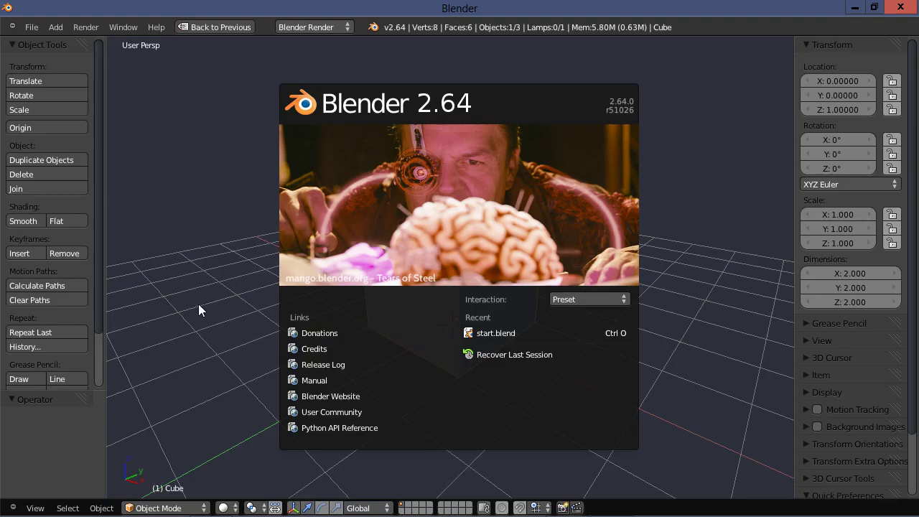
click(199, 304)
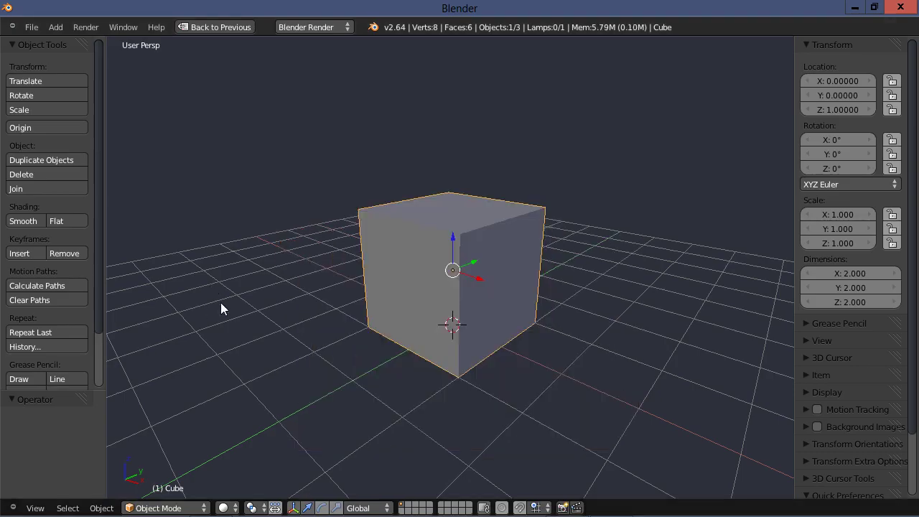
key(x)
click(259, 306)
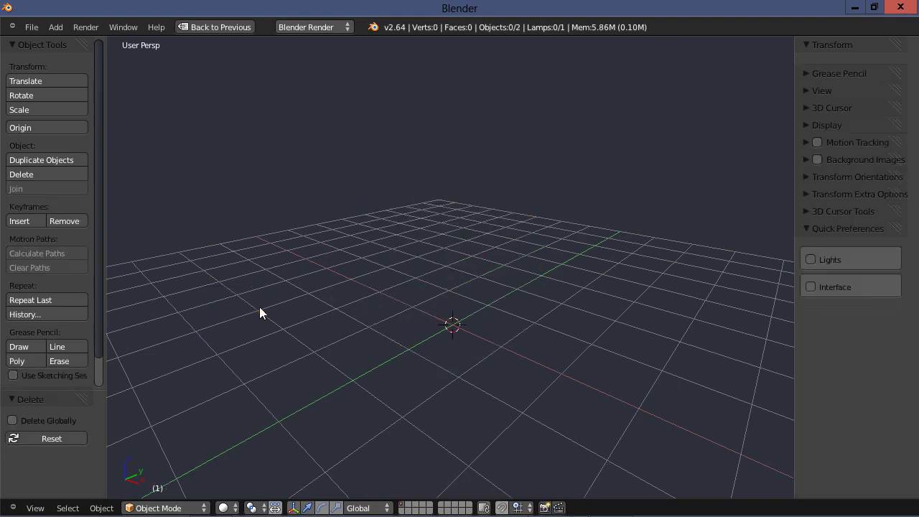
Import file49.obj as a Wavefront OBJ from the My CB Models\Models\Models folder in Documents.
click(30, 28)
mouse_move(84, 244)
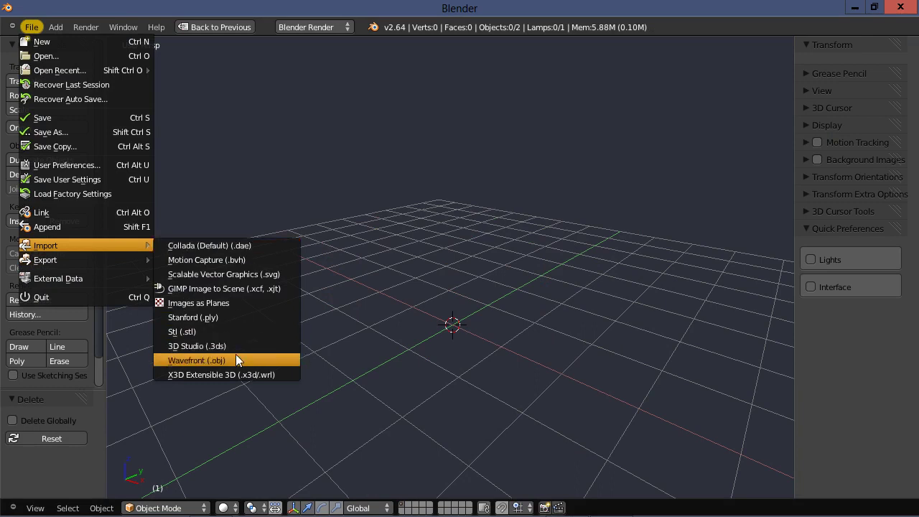
click(236, 355)
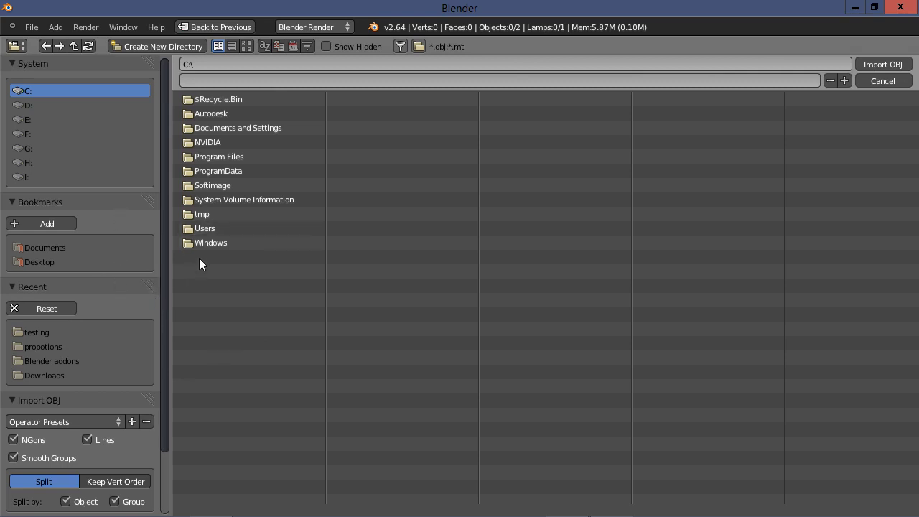
click(191, 230)
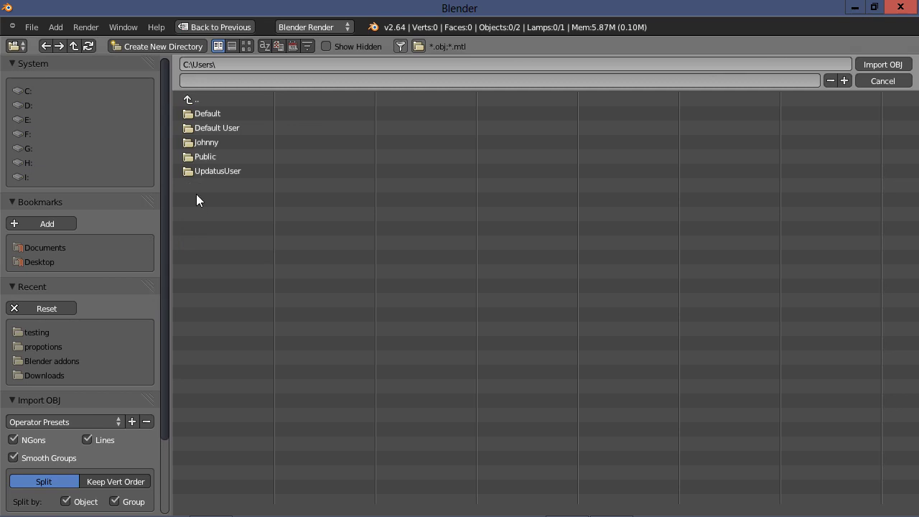
click(188, 142)
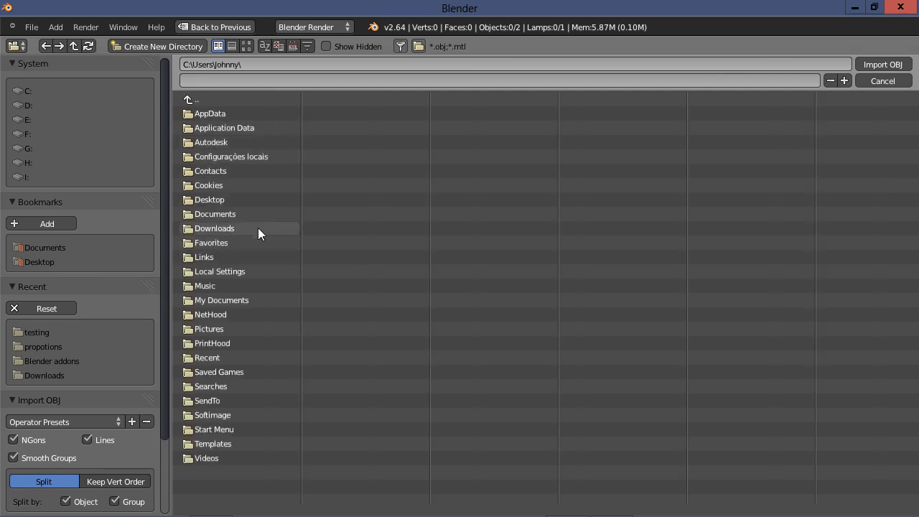
click(190, 213)
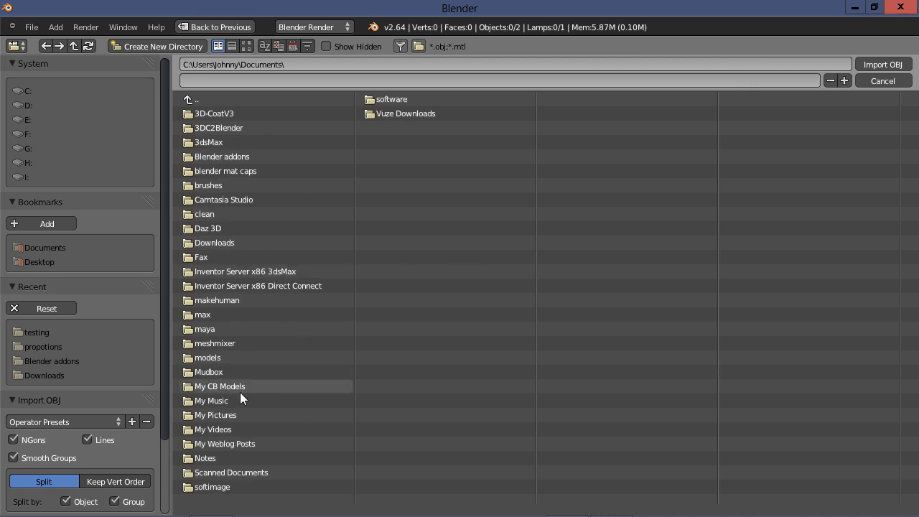
click(213, 386)
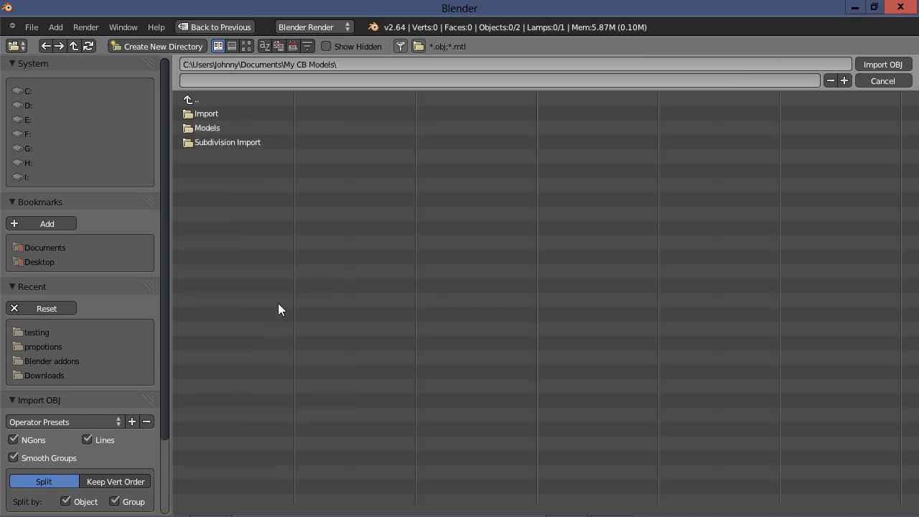
click(204, 128)
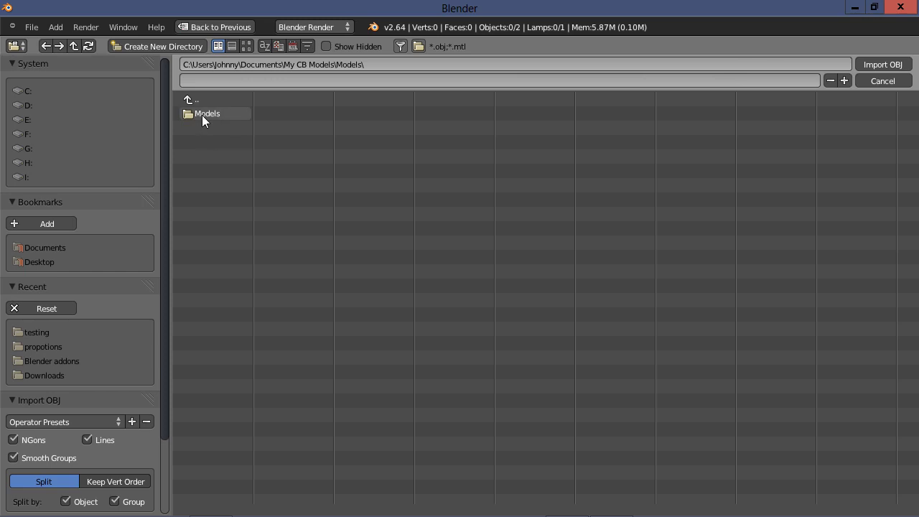
click(203, 114)
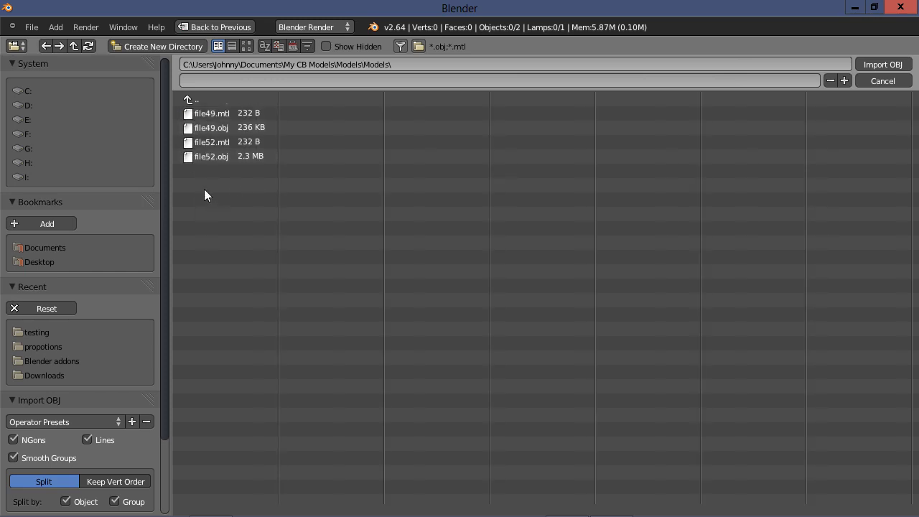
double_click(204, 128)
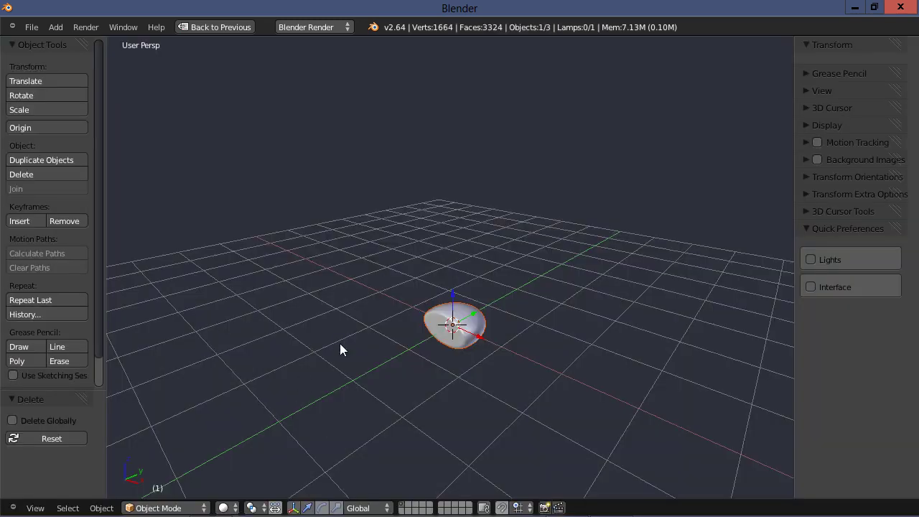
Try rotating the imported mesh freehand about the X axis by about -22° with the rotate manipulator, and undo it.
scroll(454, 363, up, 3)
scroll(452, 362, up, 1)
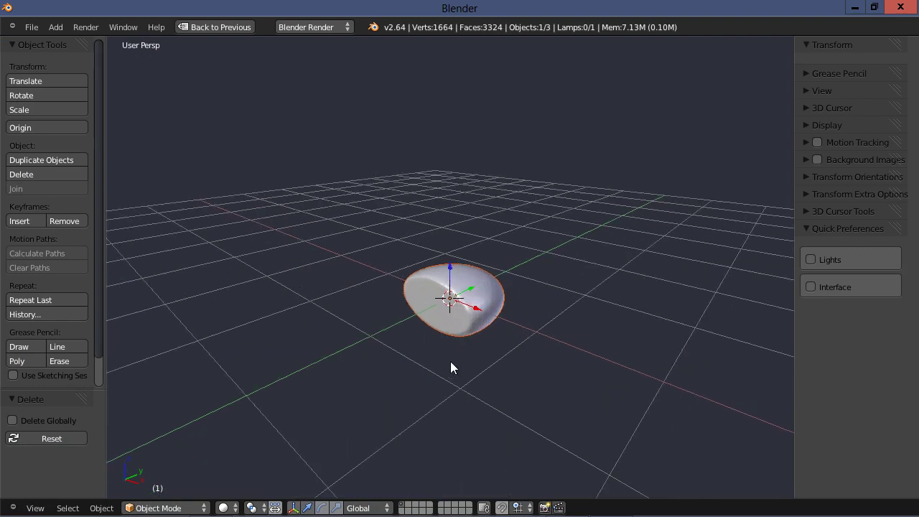
middle_drag(467, 364, 515, 354)
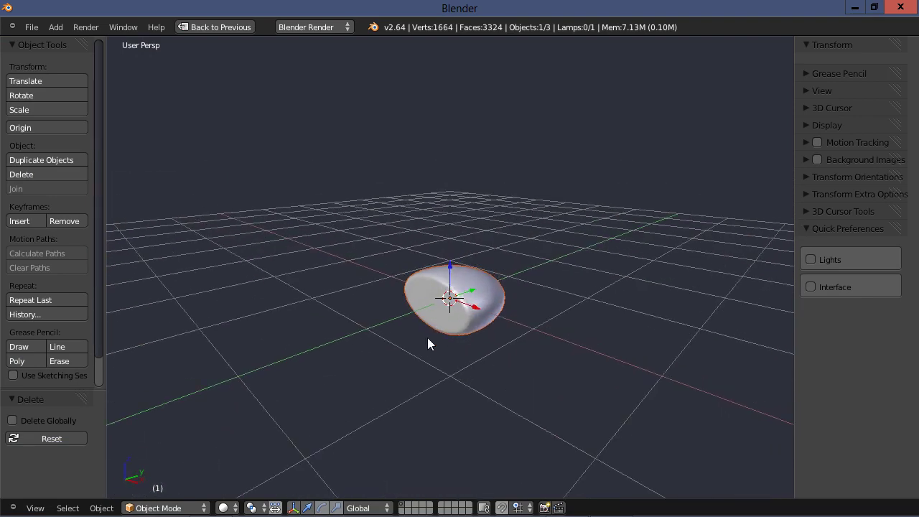
middle_drag(427, 338, 386, 346)
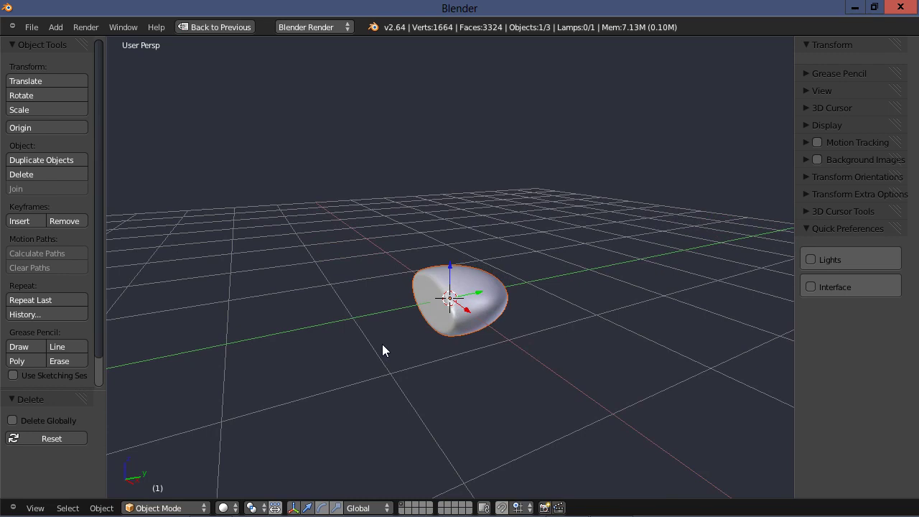
click(321, 507)
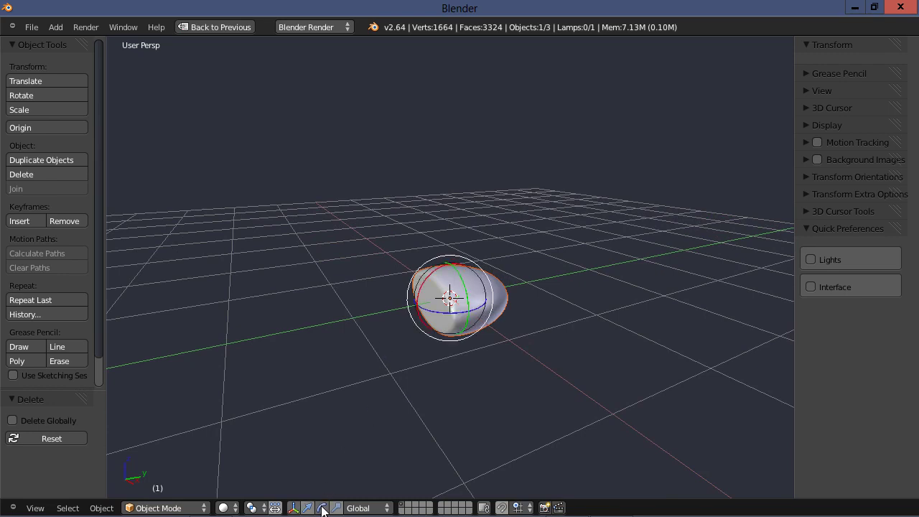
drag(428, 281, 515, 250)
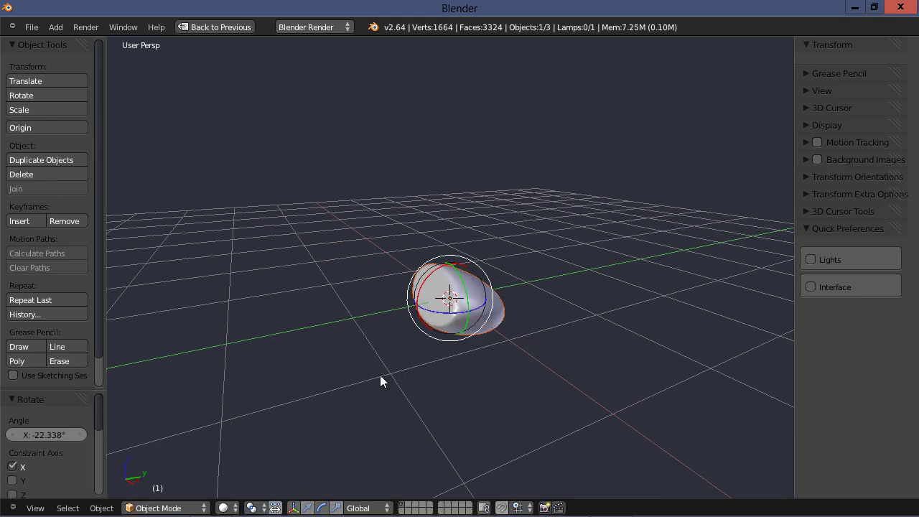
key(ctrl+z)
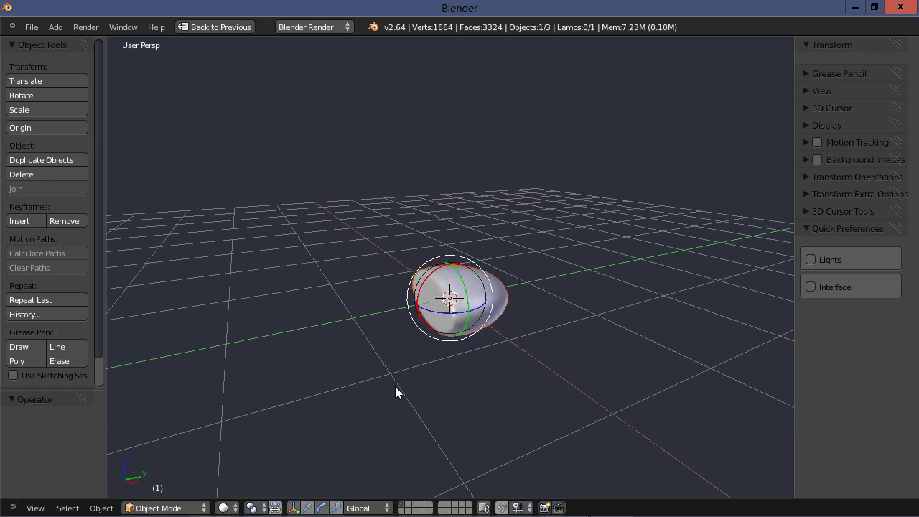
Try rotating the imported mesh 90° about the X axis twice, undoing the rotation each time.
key(r)
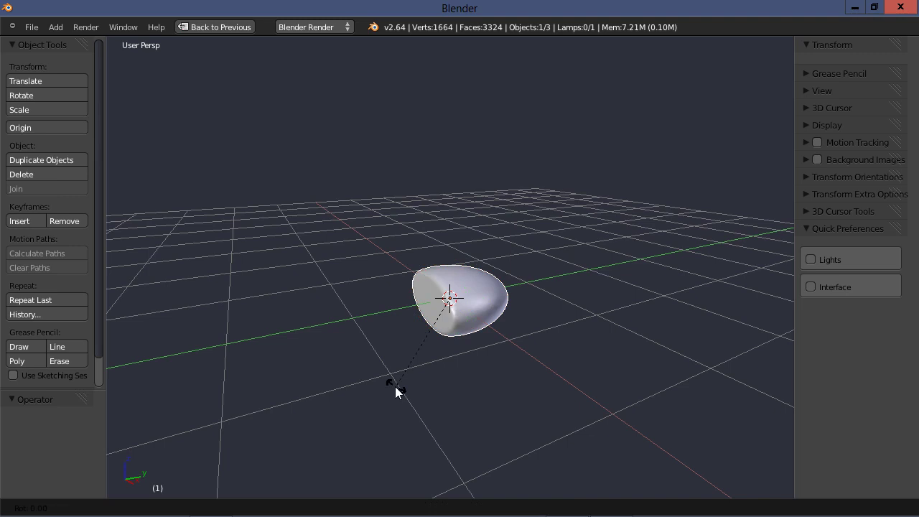
text(x90)
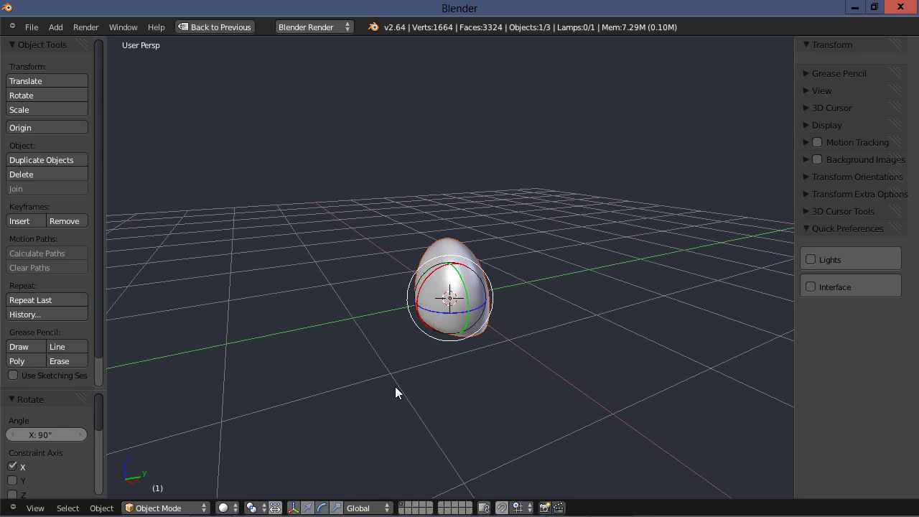
key(ctrl+z)
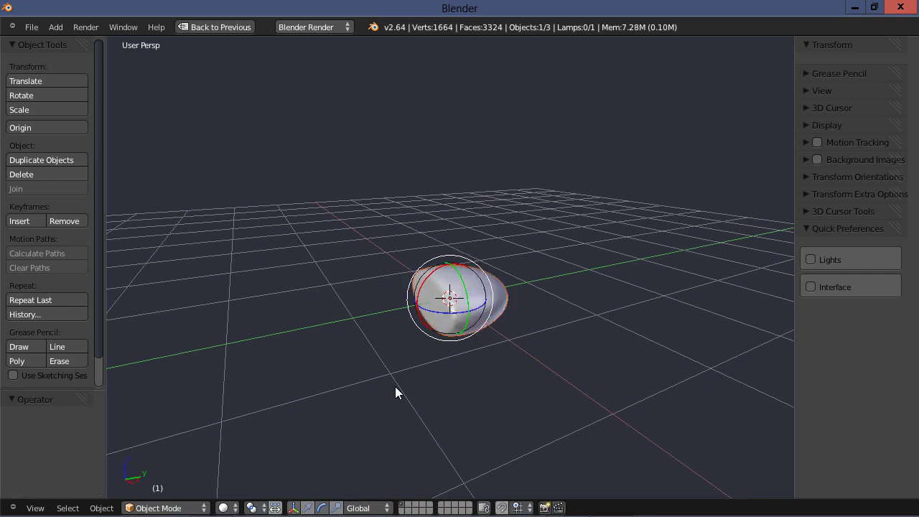
key(r)
key(x)
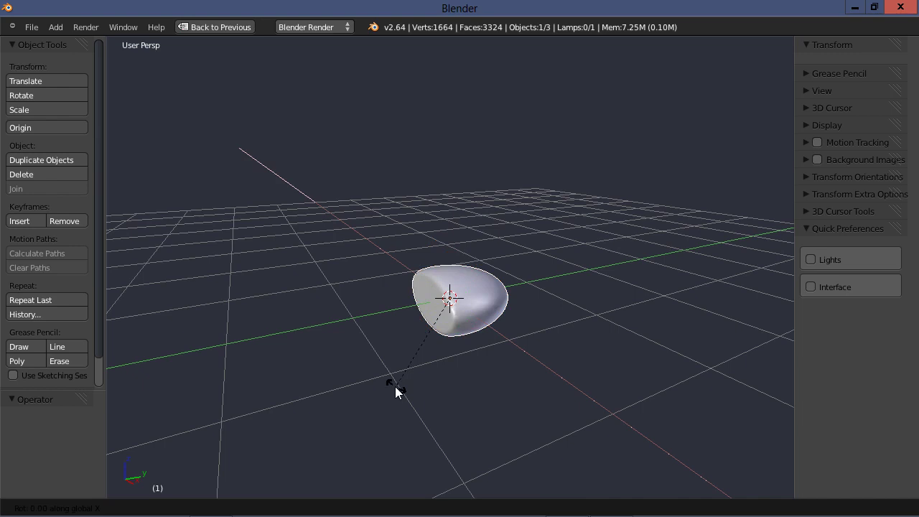
text(90)
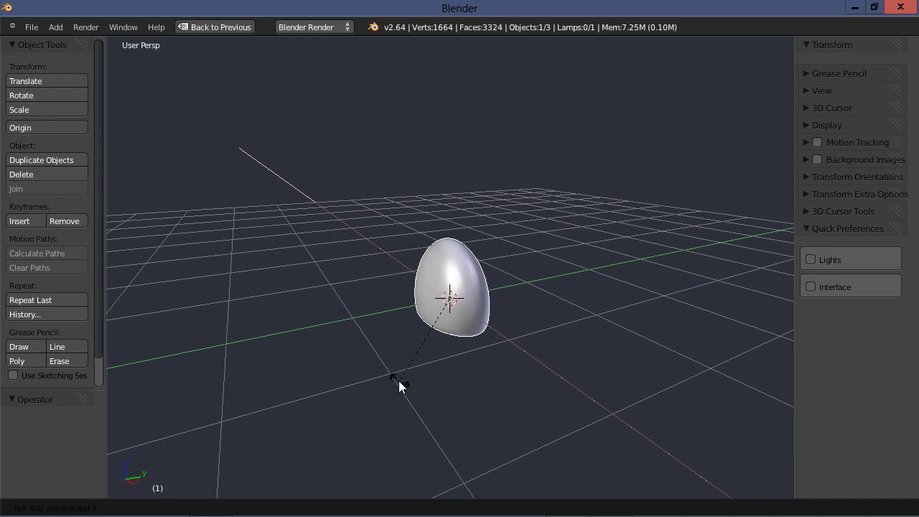
key(Return)
key(ctrl+z)
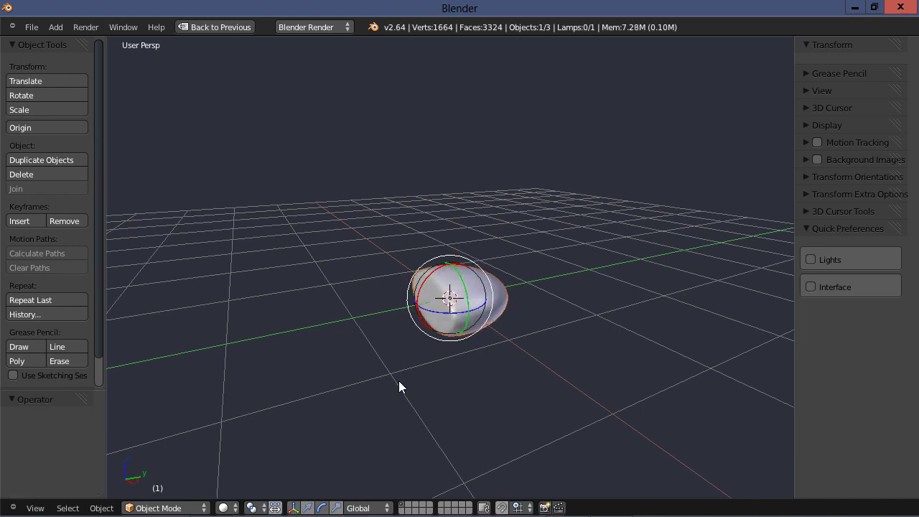
Rotate the imported mesh -90° about the X axis and check its orientation from the front and in perspective.
key(r)
text(x)
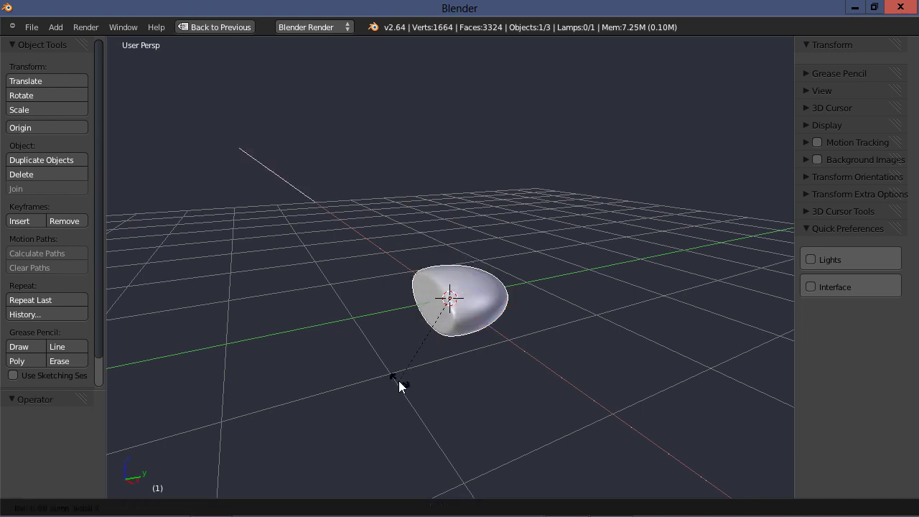
text(-90)
key(Return)
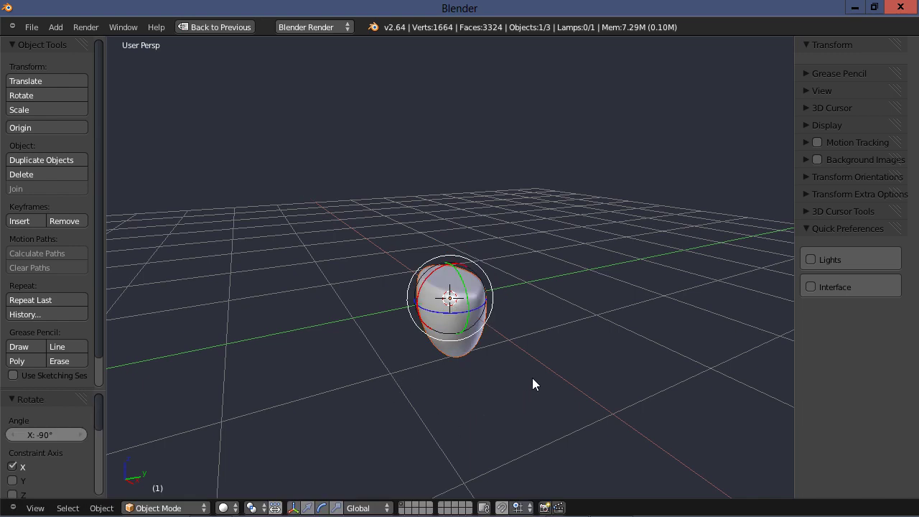
key(KP_1)
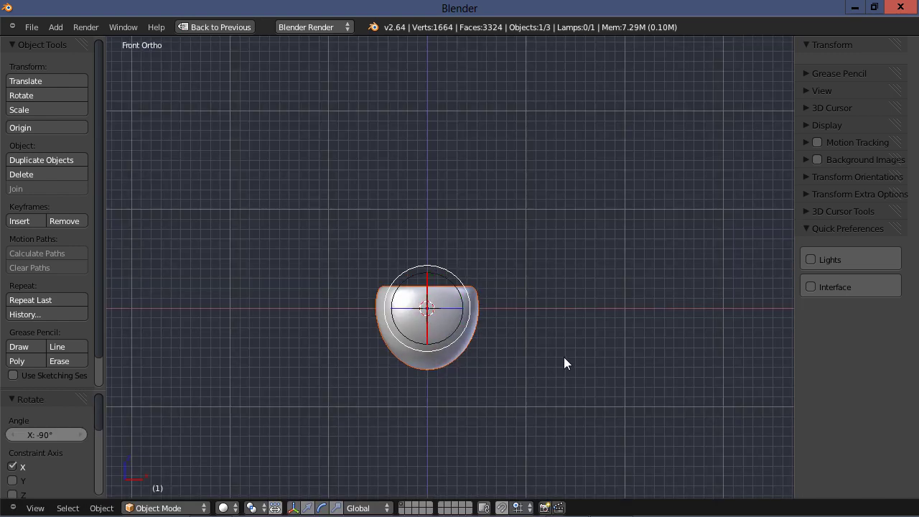
middle_drag(563, 359, 502, 386)
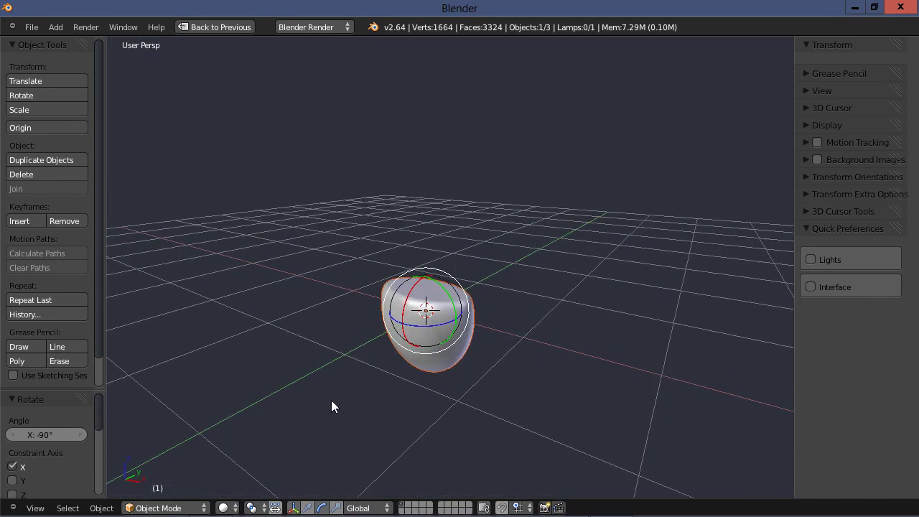
Close Blender and launch Sculptris Alpha 6 in a maximized window.
click(28, 27)
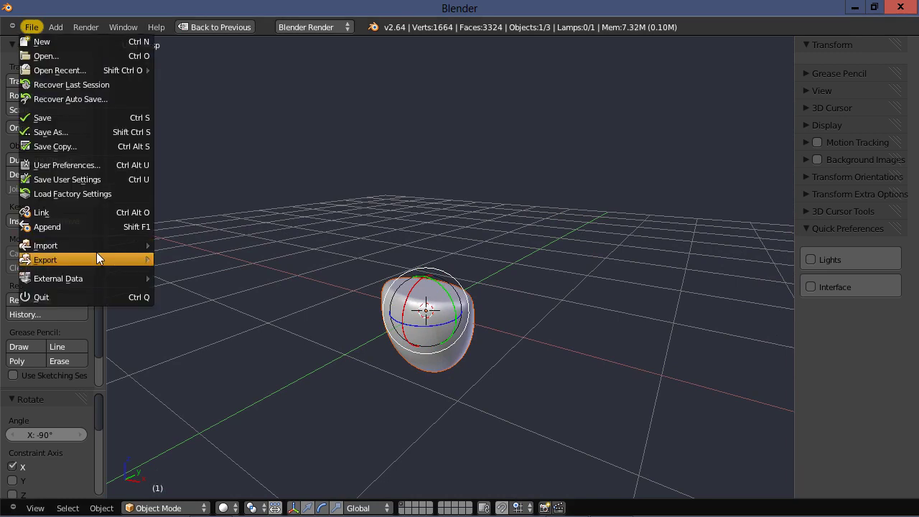
mouse_move(97, 254)
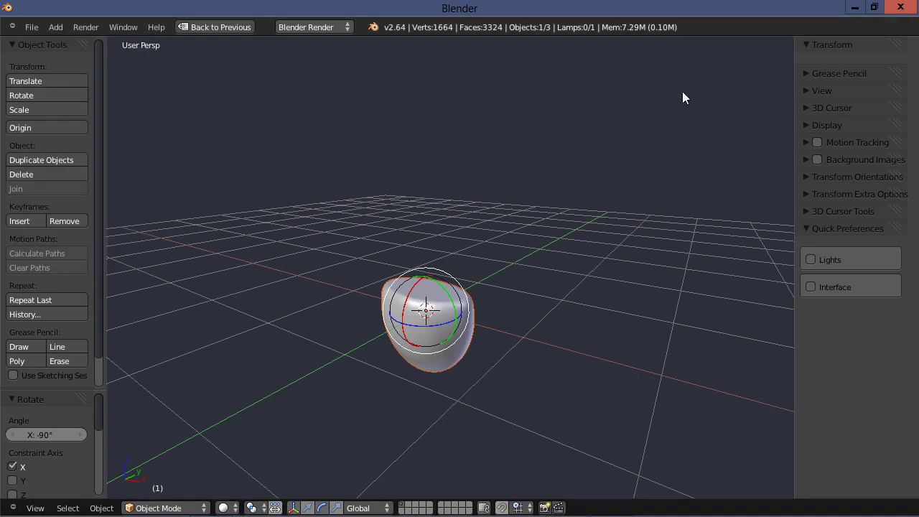
click(898, 7)
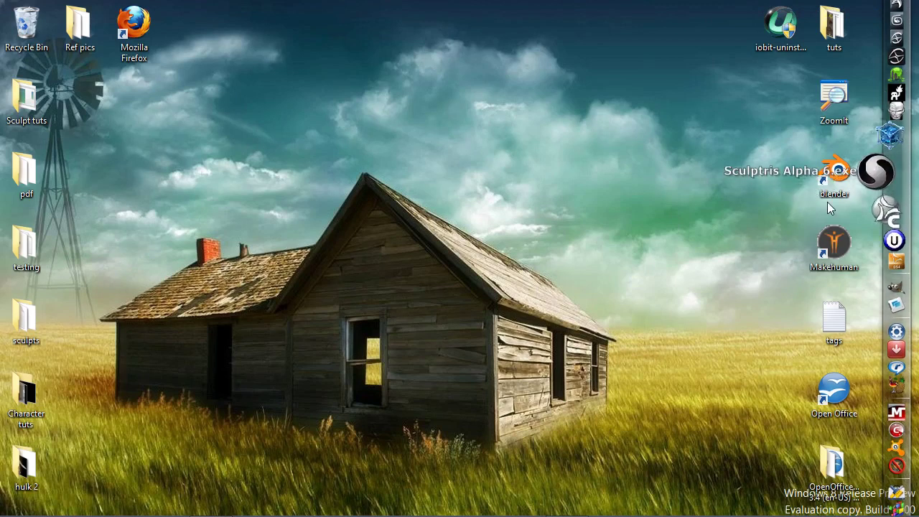
click(876, 171)
double_click(440, 14)
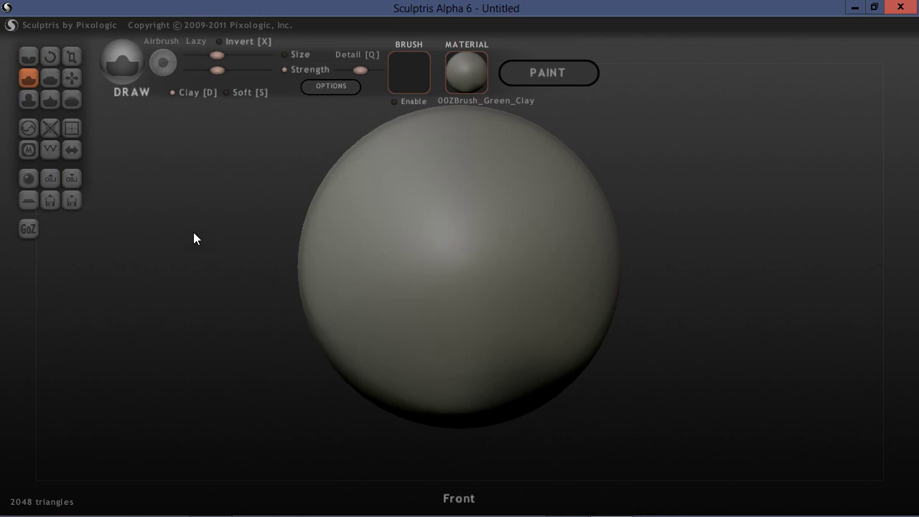
Import untitled_1.obj from the testing folder as a new scene, declining to go to paint mode.
click(49, 179)
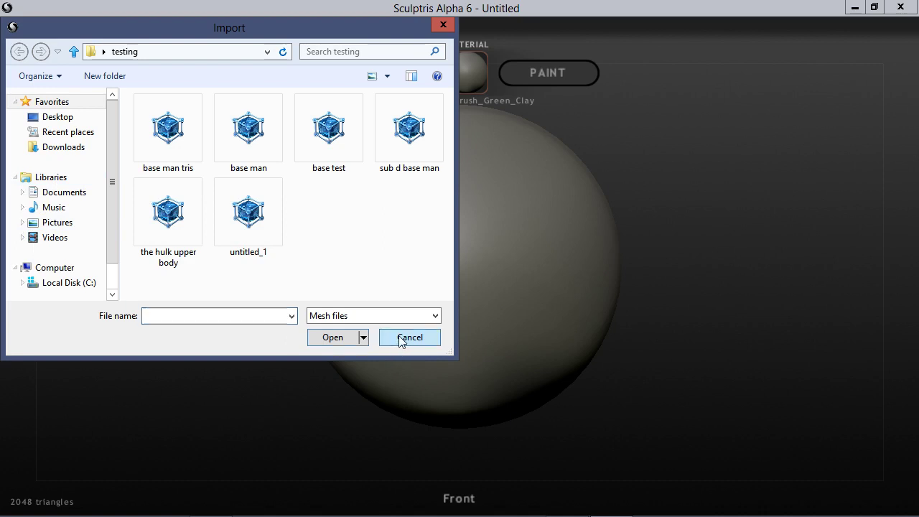
click(401, 340)
click(50, 180)
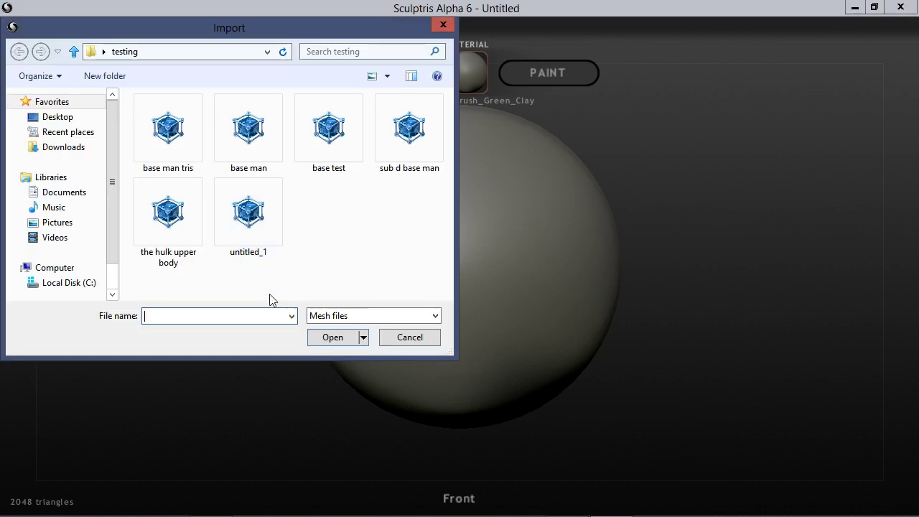
click(255, 232)
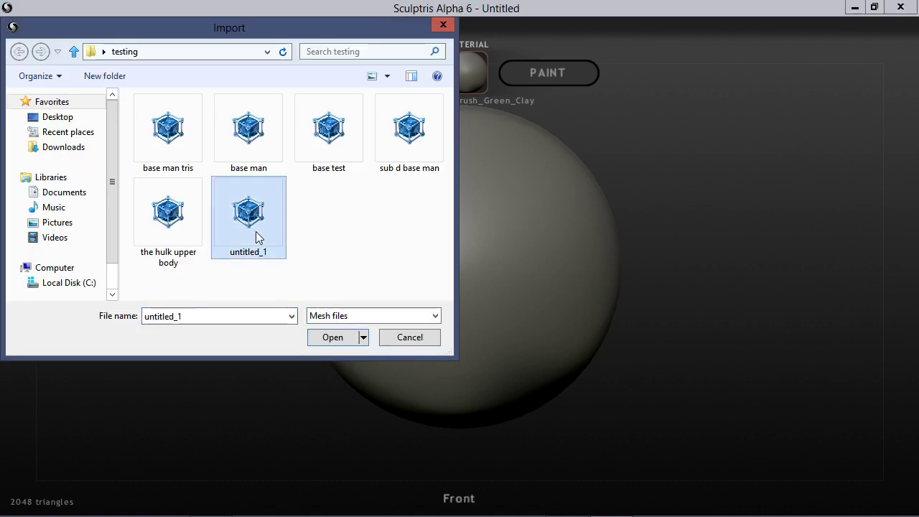
click(331, 338)
click(396, 307)
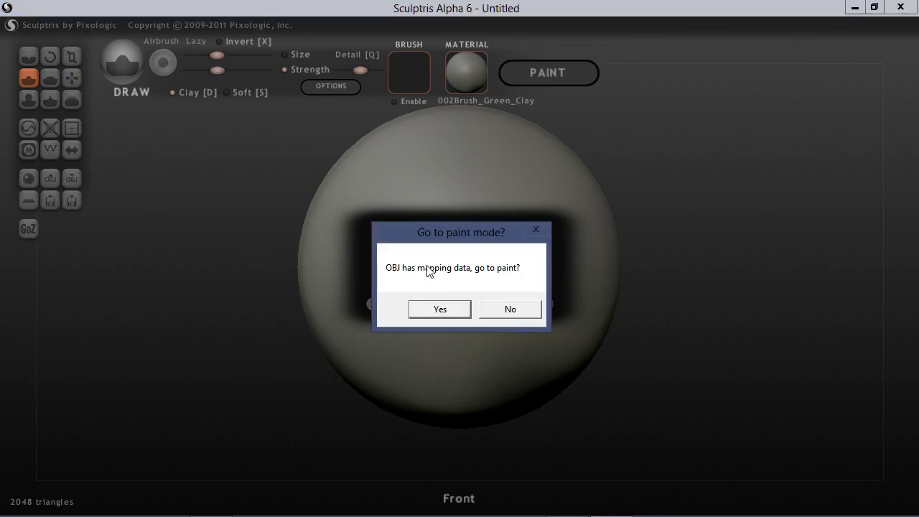
click(495, 311)
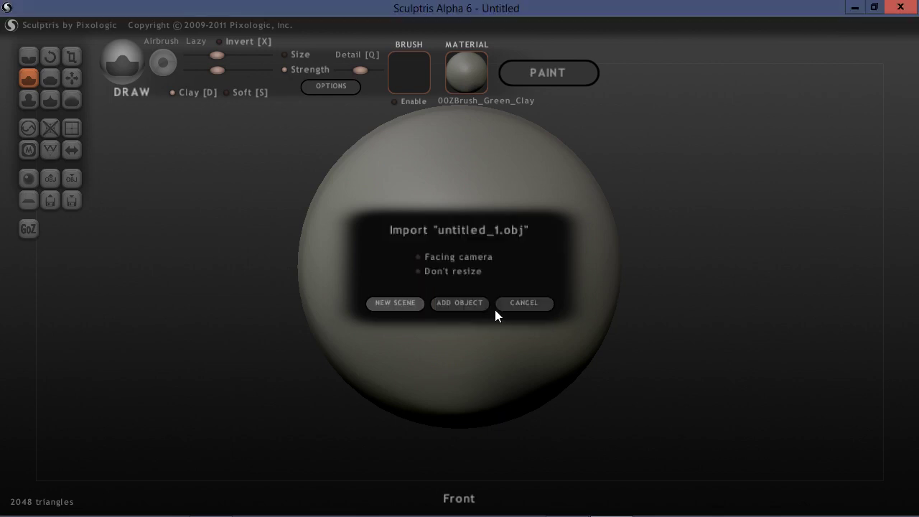
click(394, 302)
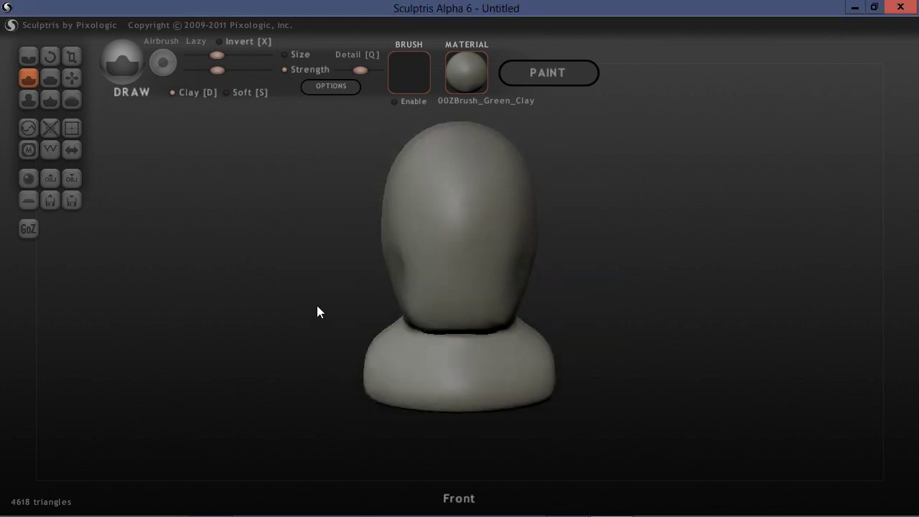
Show the wireframe on the imported head and examine its mesh from several angles and distances.
drag(302, 300, 244, 281)
click(53, 147)
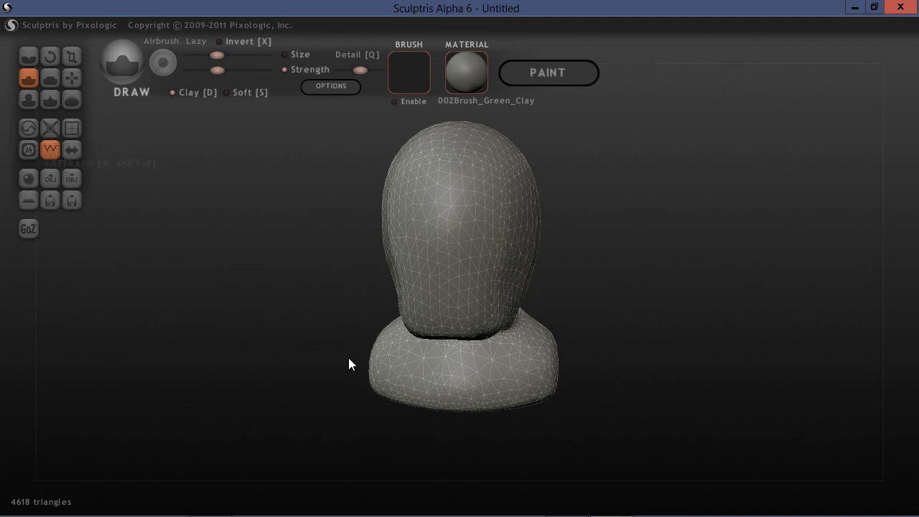
drag(338, 336, 283, 313)
scroll(277, 311, up, 5)
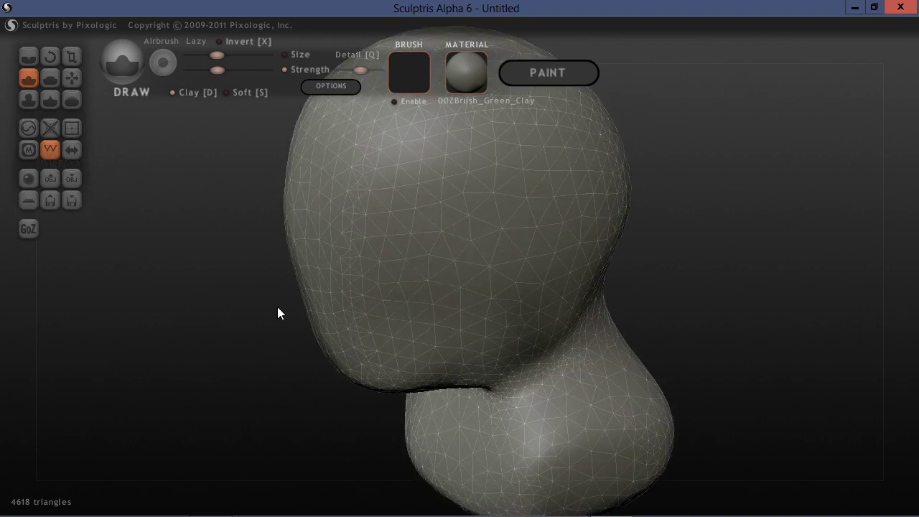
mouse_move(233, 357)
mouse_down()
mouse_move(213, 304)
mouse_move(603, 333)
mouse_move(515, 352)
mouse_move(271, 363)
mouse_move(244, 344)
mouse_move(257, 332)
mouse_move(582, 325)
mouse_move(412, 332)
mouse_move(223, 363)
mouse_move(231, 324)
mouse_move(248, 358)
mouse_up()
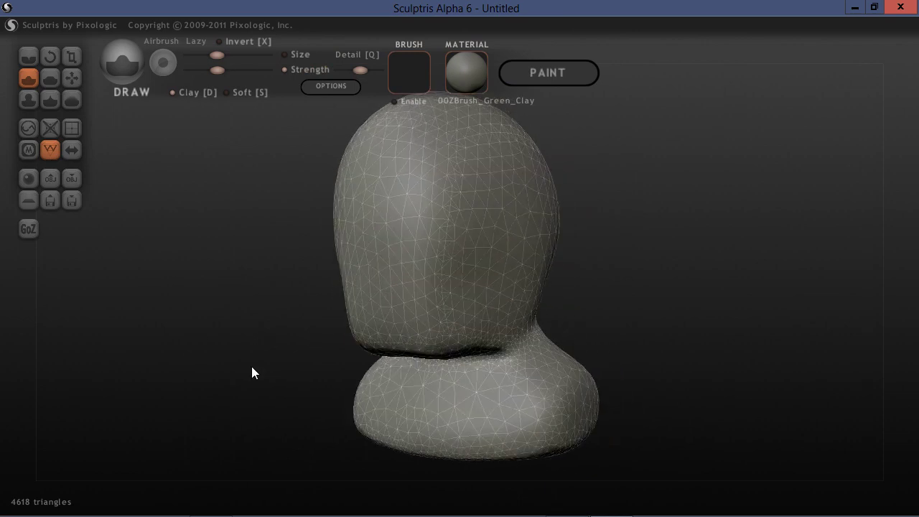
Hide the wireframe, subdivide the whole head mesh once and turn the model back toward the front.
key(w)
click(71, 127)
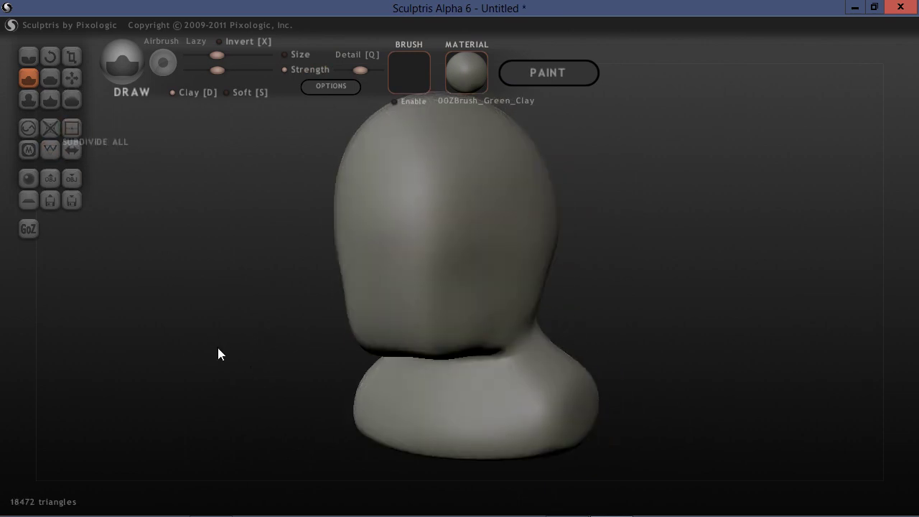
mouse_move(223, 340)
mouse_down()
mouse_move(292, 326)
mouse_move(318, 335)
mouse_move(189, 334)
mouse_move(176, 312)
mouse_move(320, 302)
mouse_move(472, 307)
mouse_move(458, 336)
mouse_move(301, 367)
mouse_move(170, 339)
mouse_move(220, 347)
mouse_move(553, 313)
mouse_move(336, 318)
mouse_move(285, 338)
mouse_move(304, 343)
mouse_up()
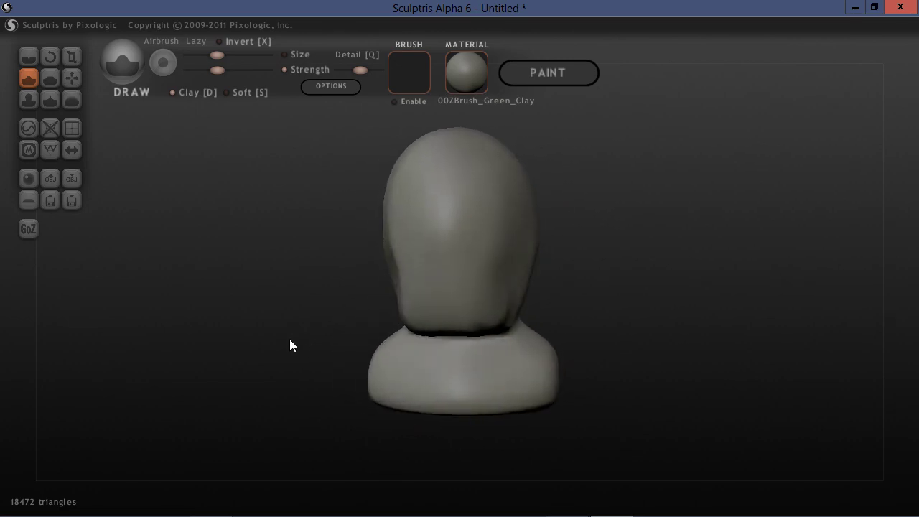